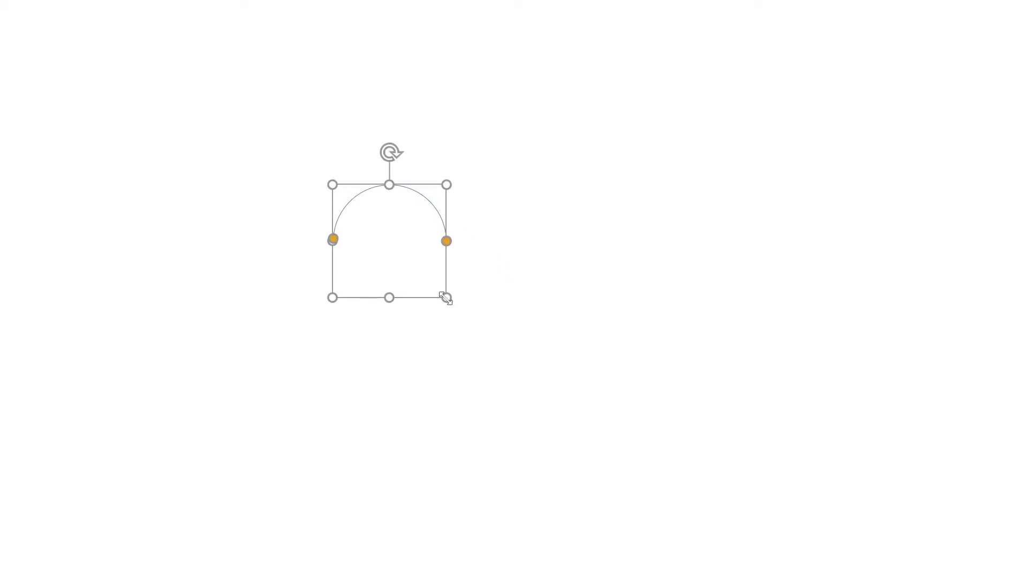
Draw a larger arc, shift it up and right, and set its line width to 25 pt.
drag(321, 175, 728, 554)
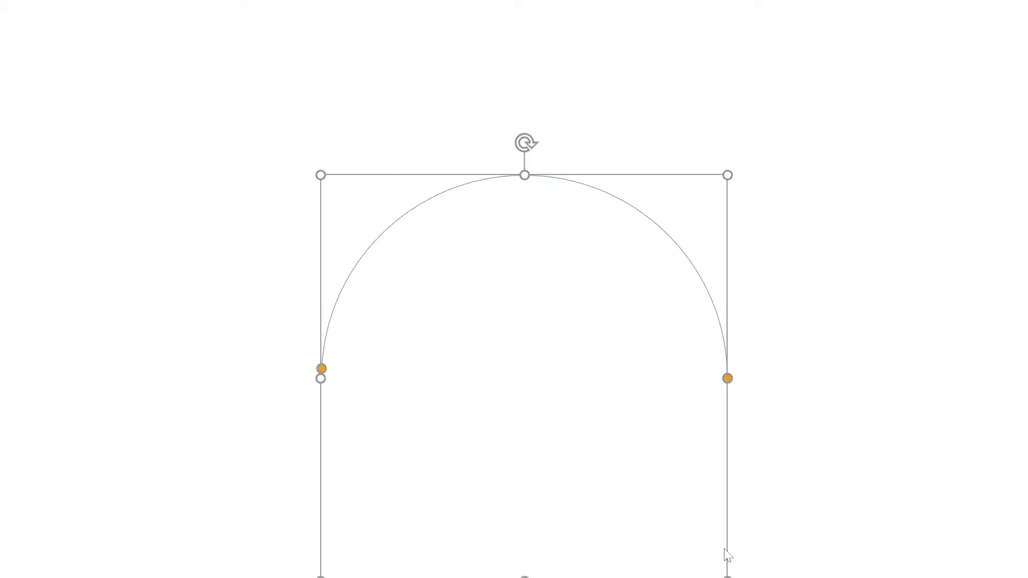
drag(704, 291, 734, 251)
right_click(733, 251)
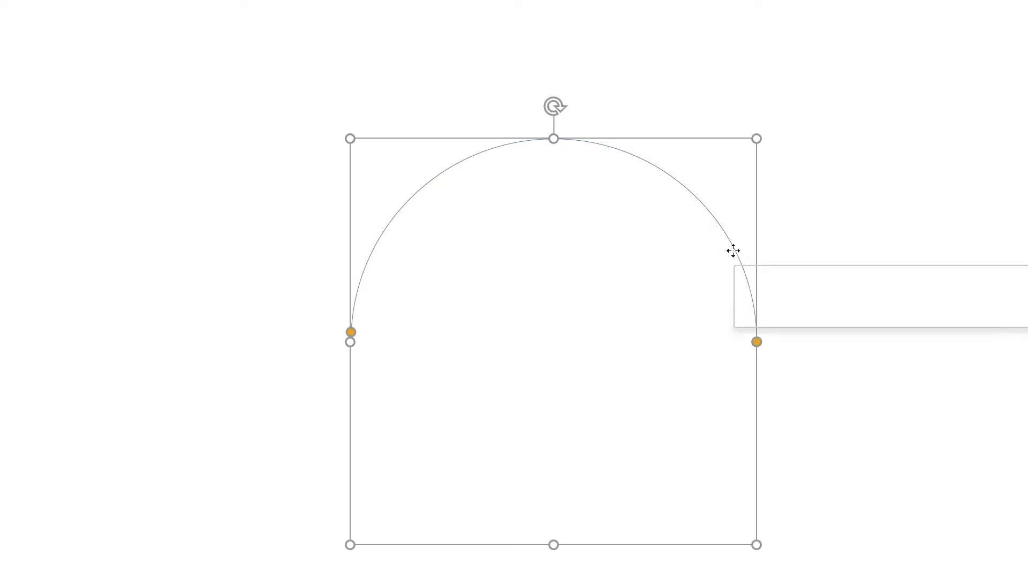
click(805, 205)
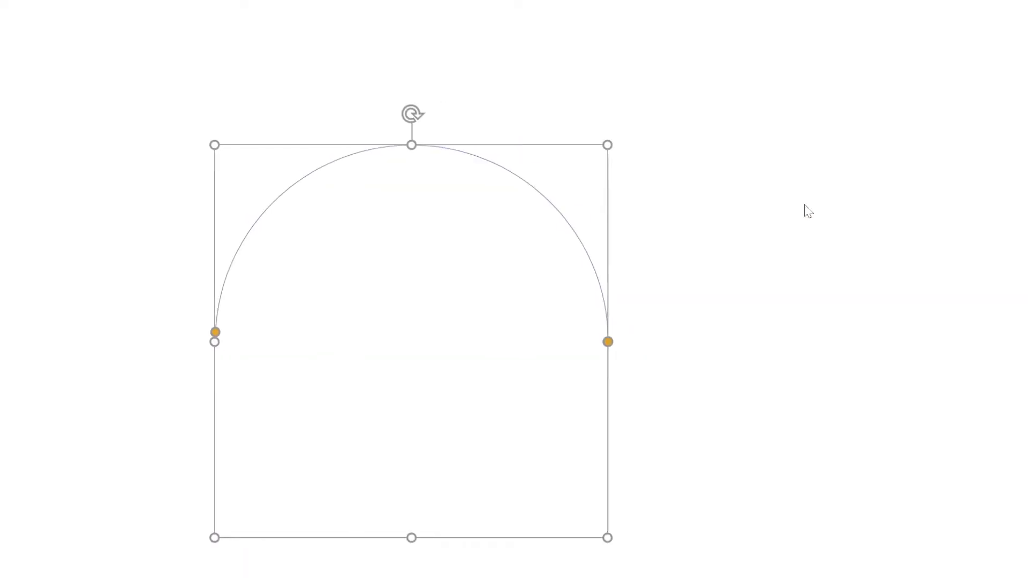
click(856, 78)
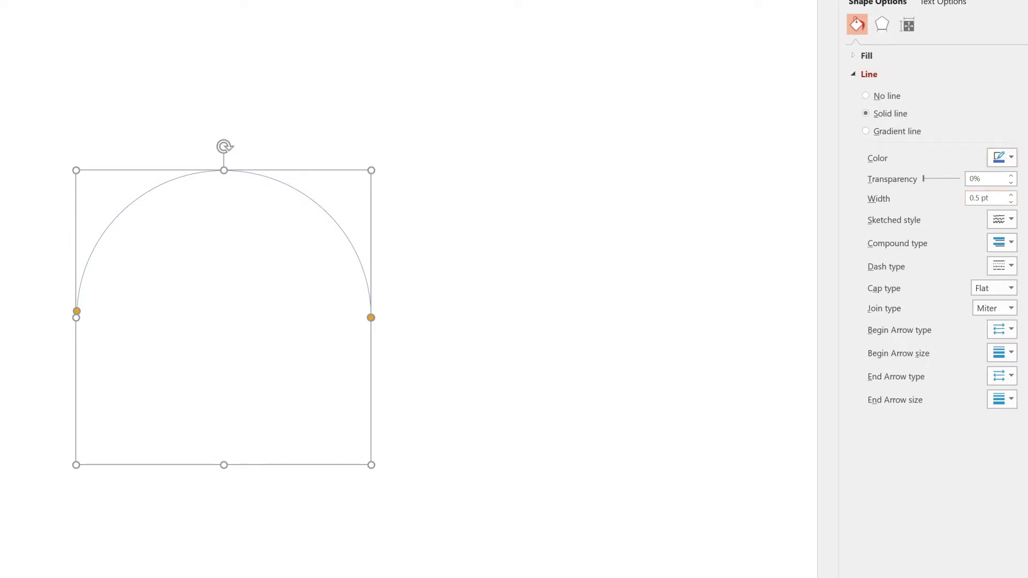
click(888, 204)
text(25)
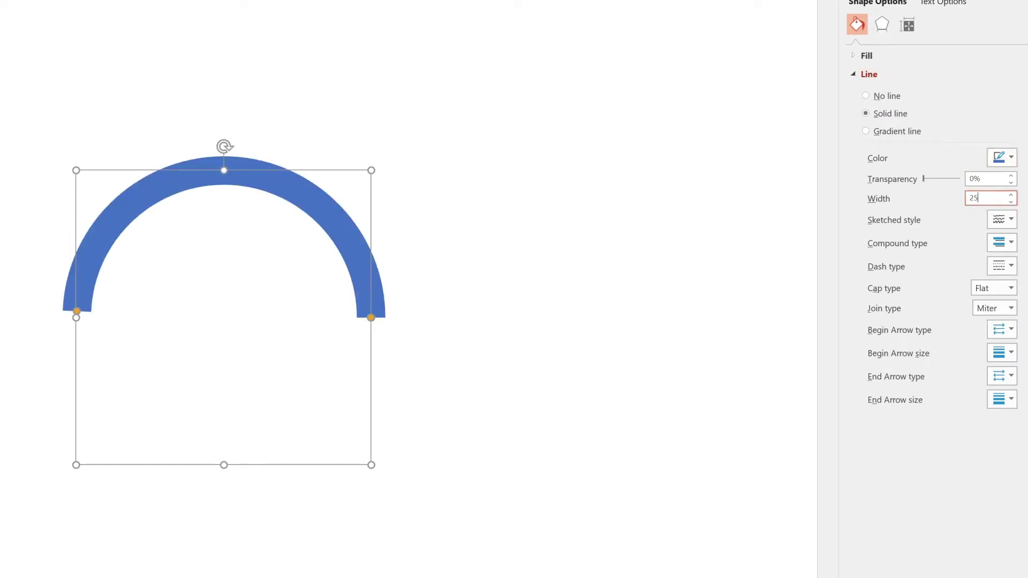
key(Return)
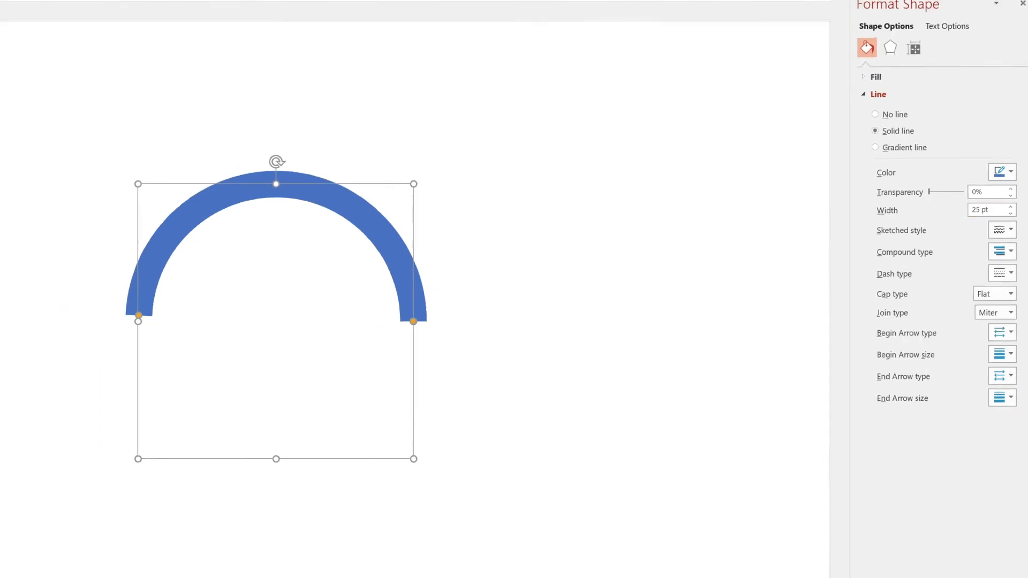
click(660, 57)
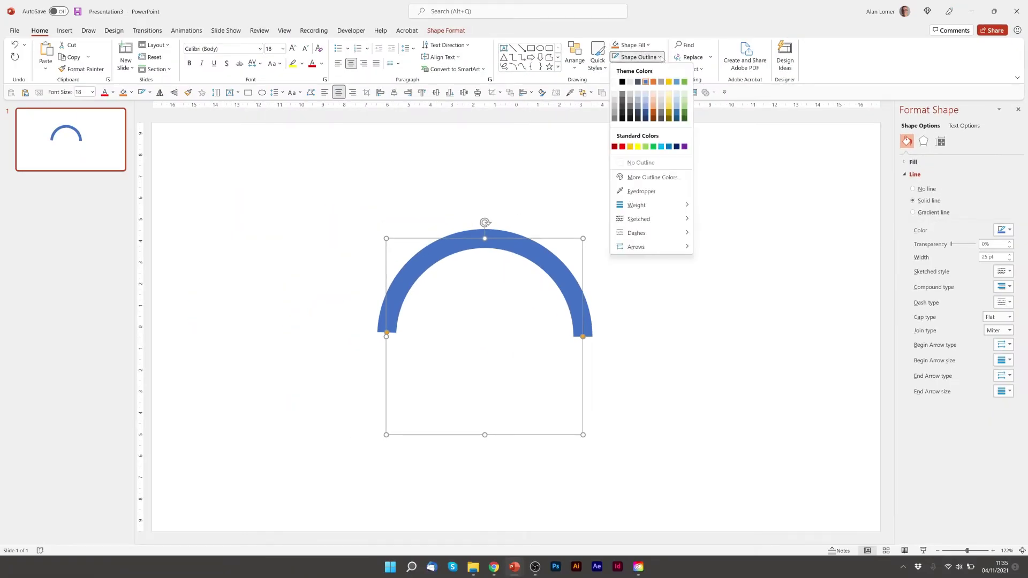
Make the arc's outline light blue with Round cap ends.
click(661, 147)
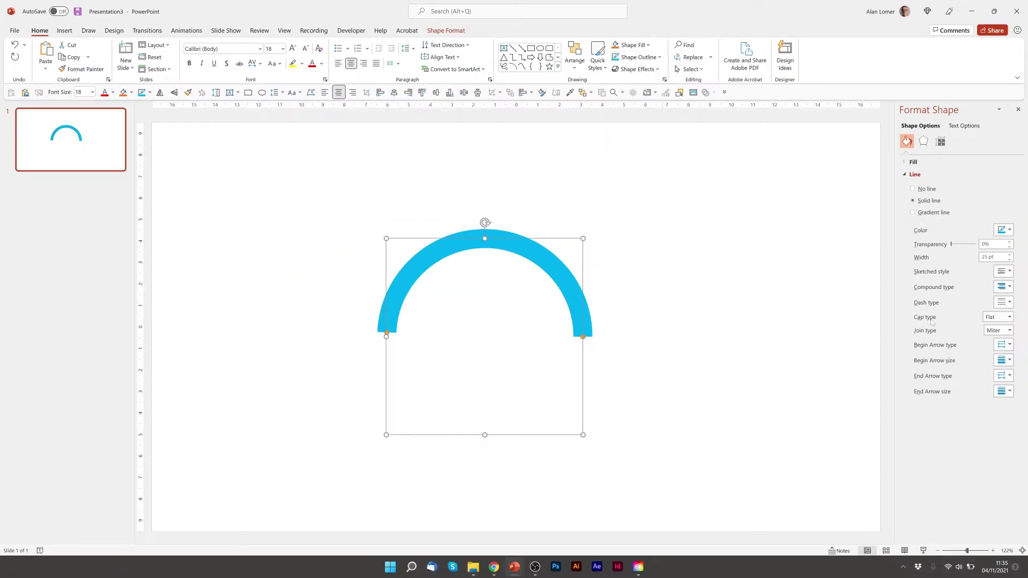
click(998, 317)
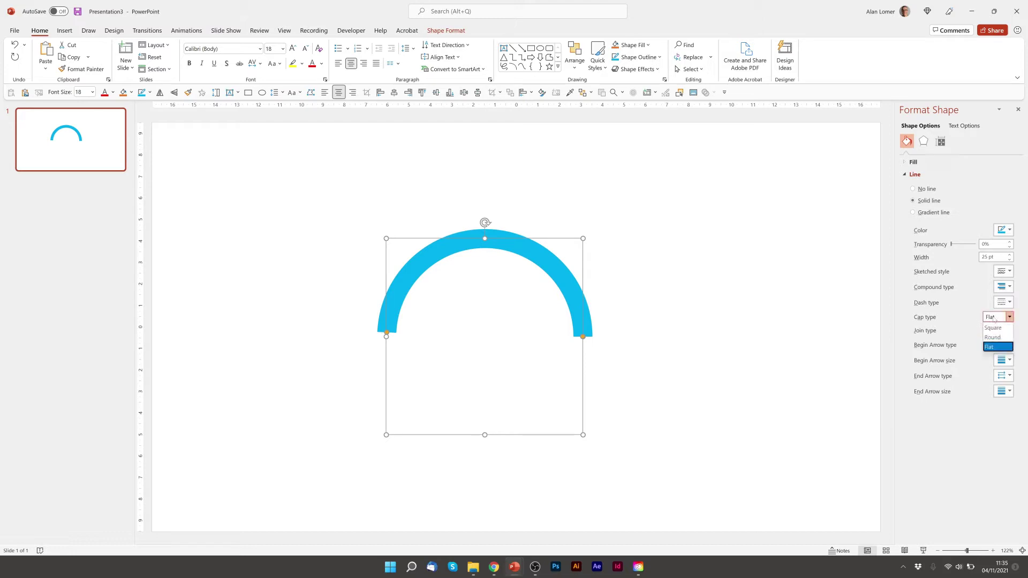
click(999, 338)
Enlarge the arc by its corner handle and move it up and left.
drag(583, 435, 695, 541)
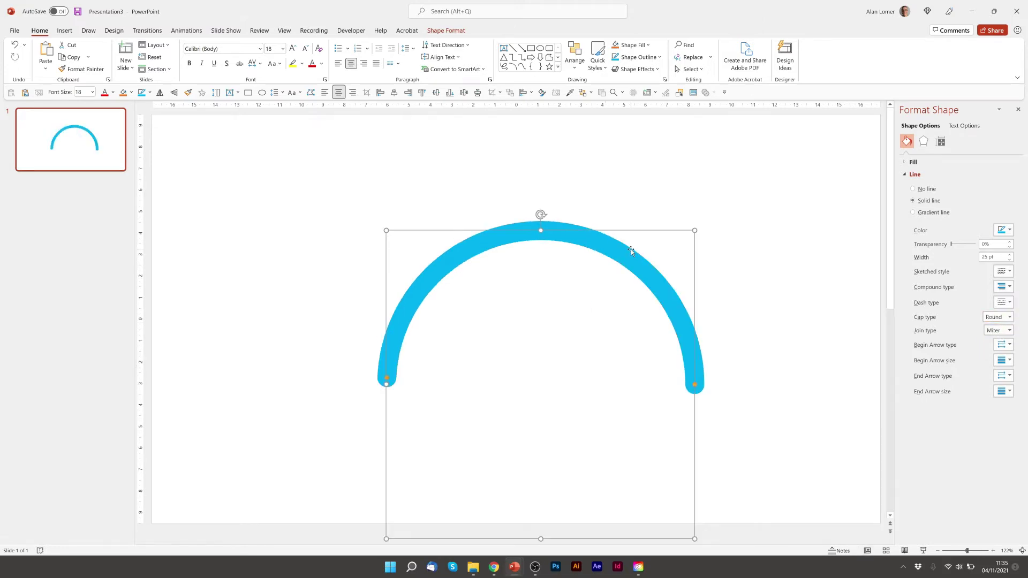
drag(631, 249, 605, 243)
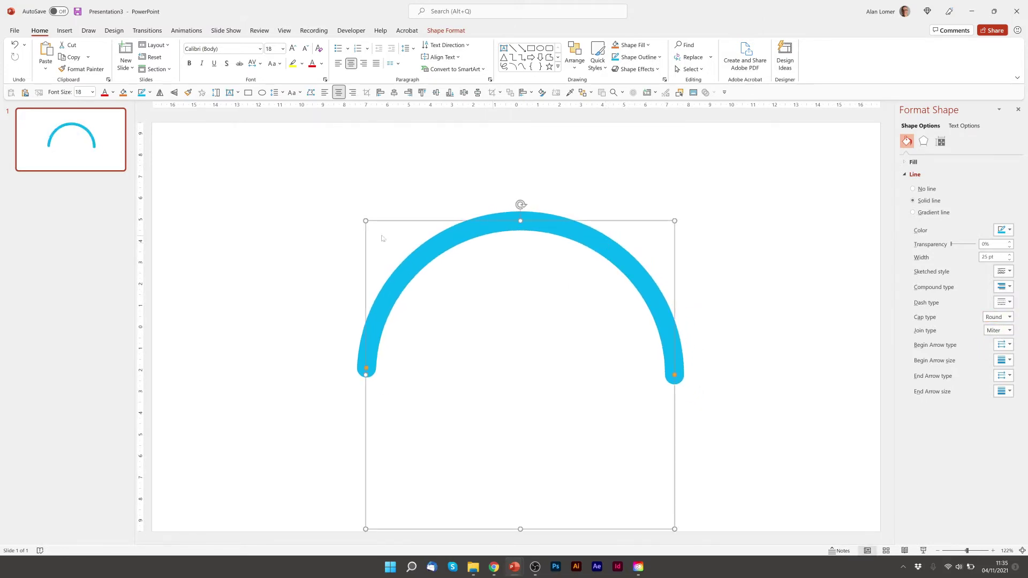
click(304, 240)
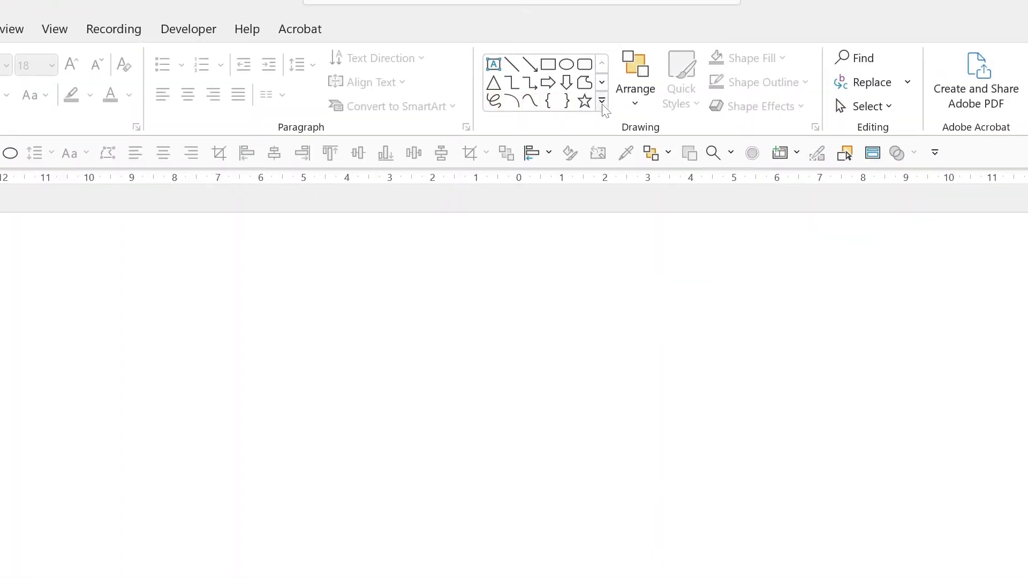
Add a trapezoid to the new second slide.
click(603, 102)
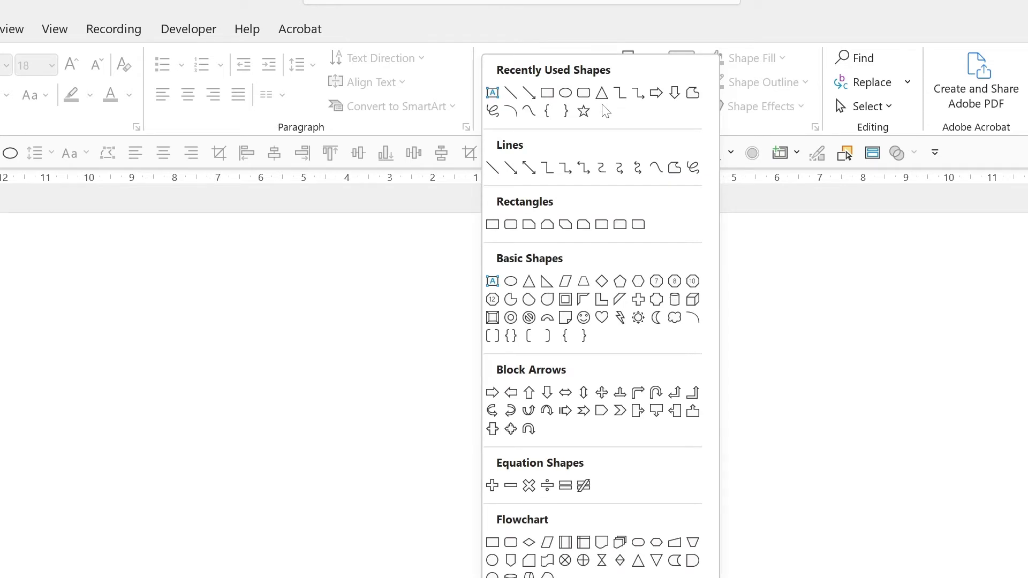
click(587, 283)
click(276, 461)
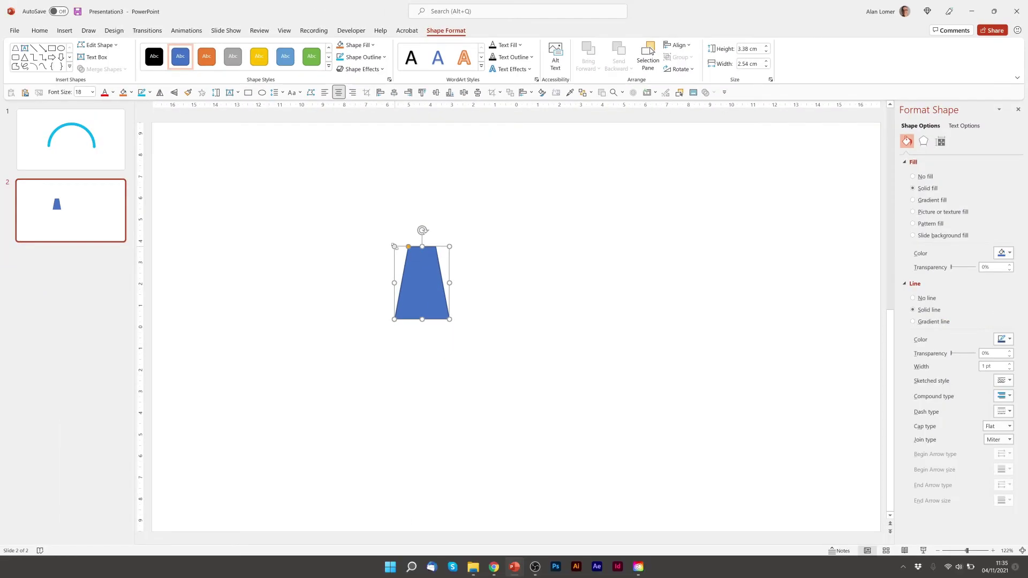
Place a 7 × 7 cm circle below the trapezoid and copy it straight up above.
click(61, 47)
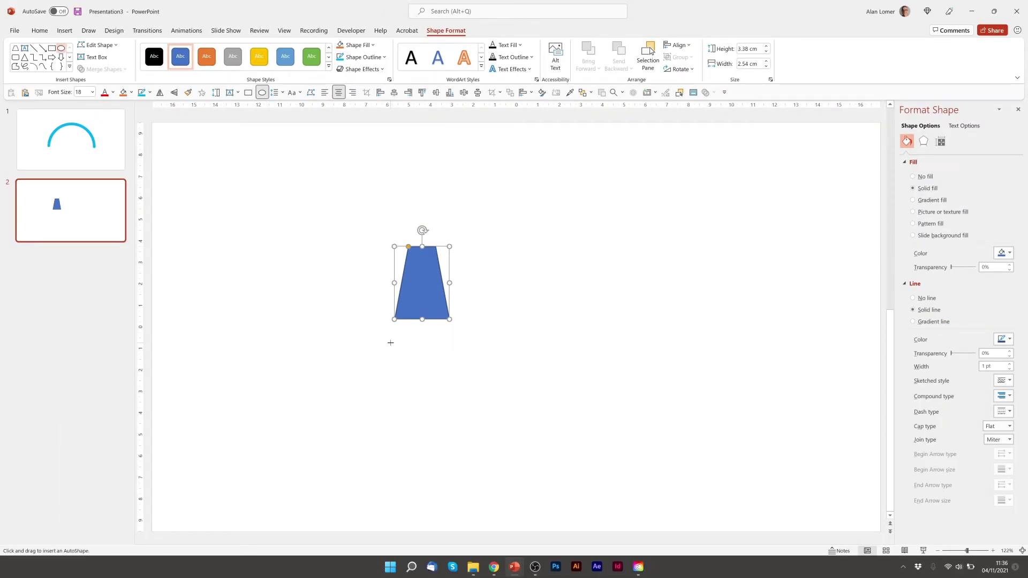
click(391, 343)
click(941, 141)
click(905, 162)
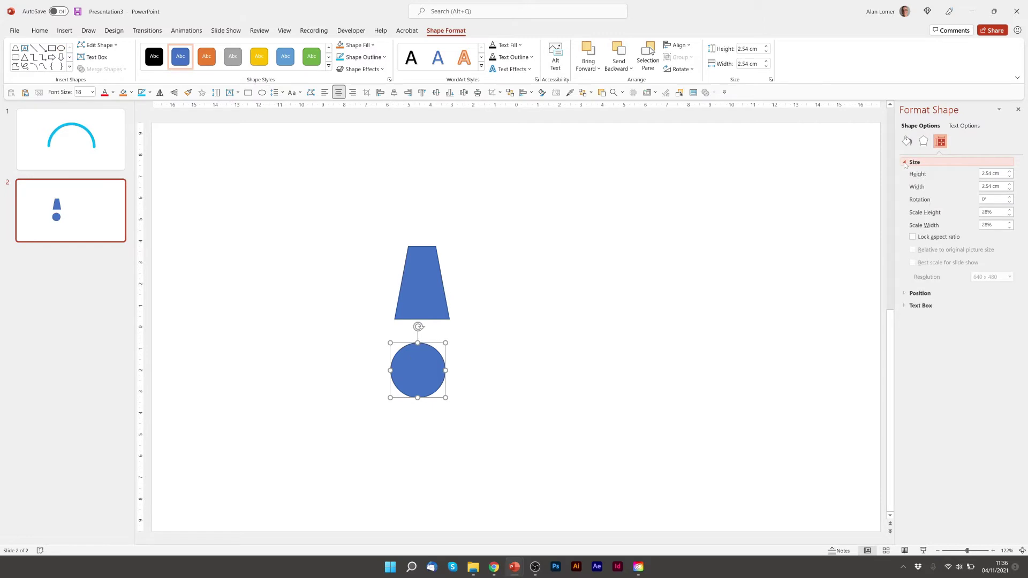
triple_click(991, 173)
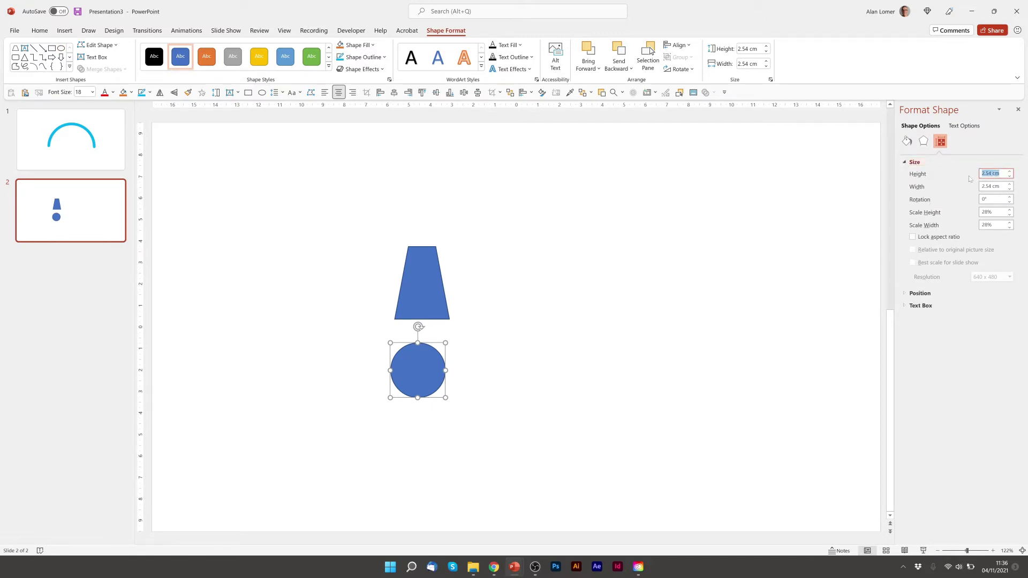
text(7)
key(Tab)
text(7)
key(Tab)
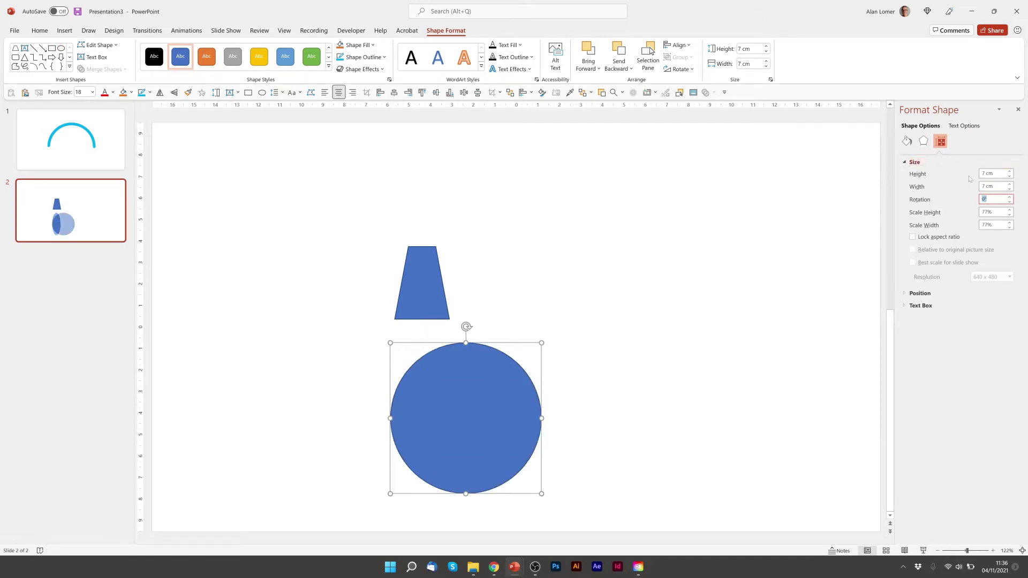
drag(493, 399, 493, 190)
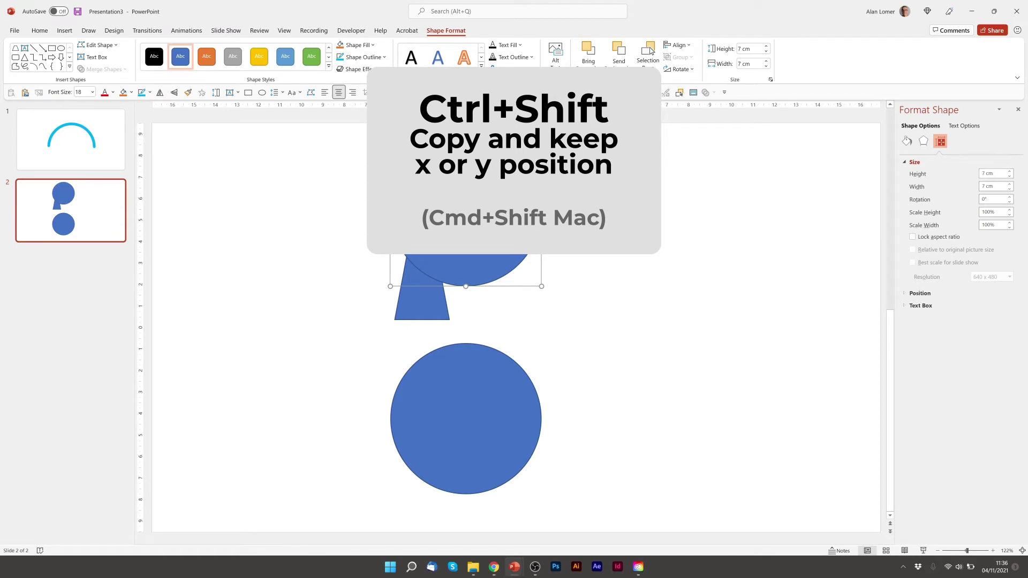
Resize the top circle to 3.5 × 3.5 cm and centre it over the big circle.
text(3.5)
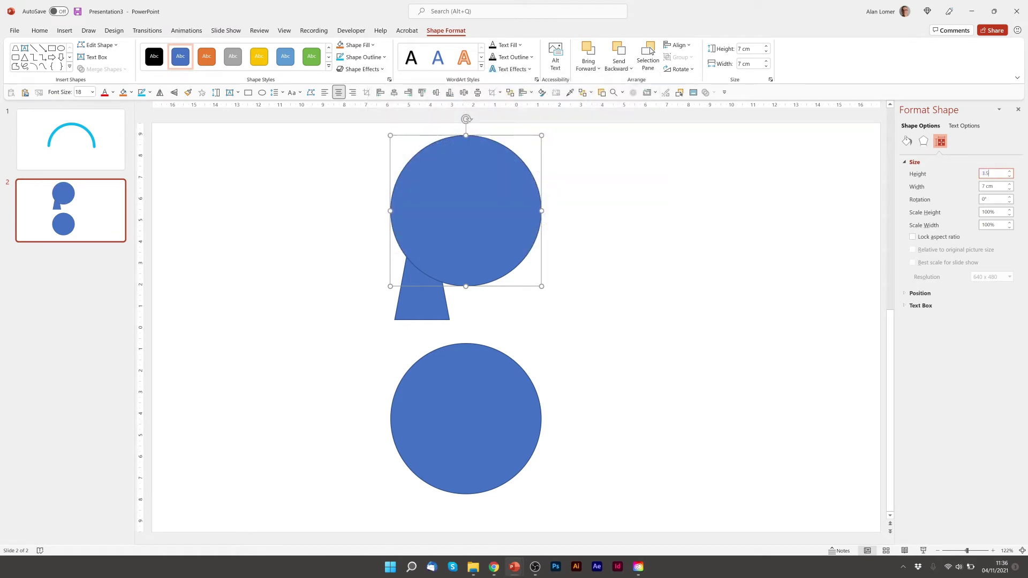
key(Tab)
text(3.5)
key(Tab)
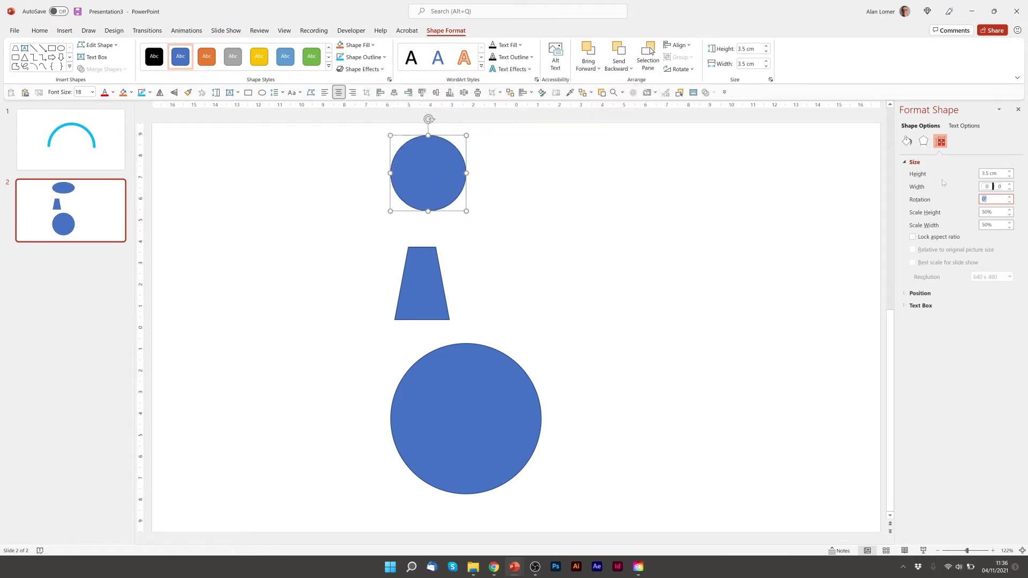
drag(437, 165, 477, 171)
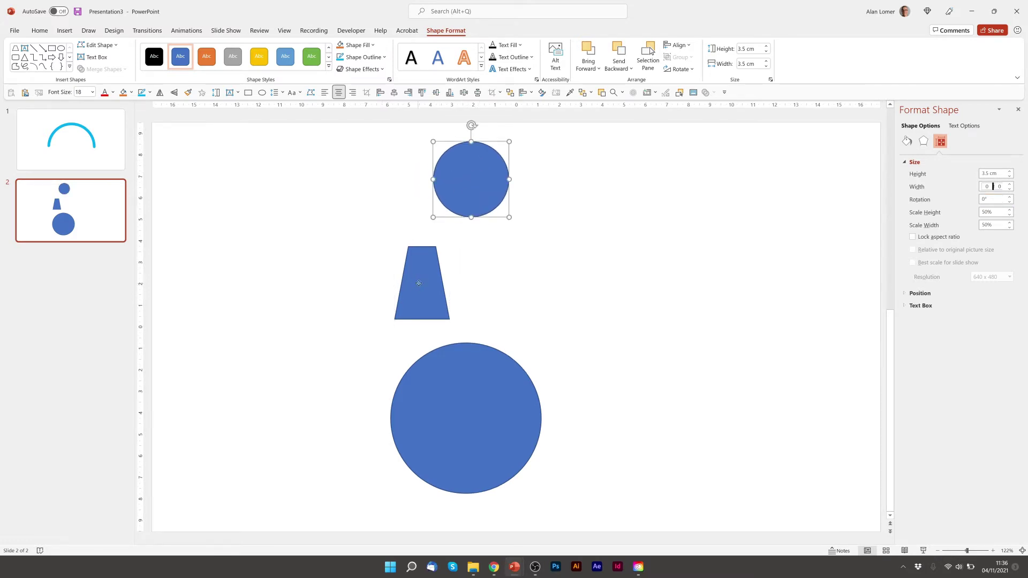
Move the trapezoid under the small circle, then stretch it down and widen both sides.
drag(420, 283, 470, 216)
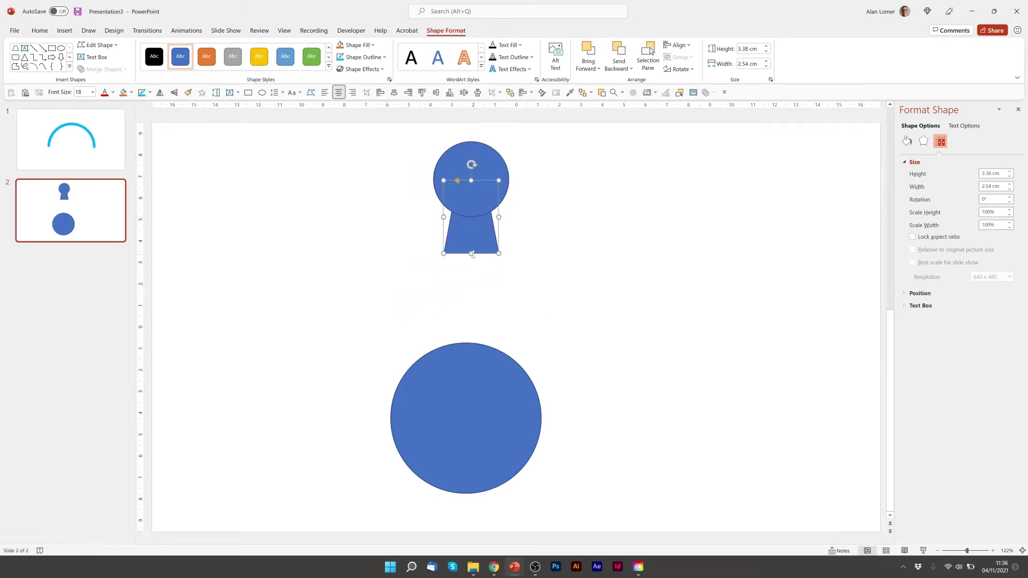
drag(472, 254, 489, 423)
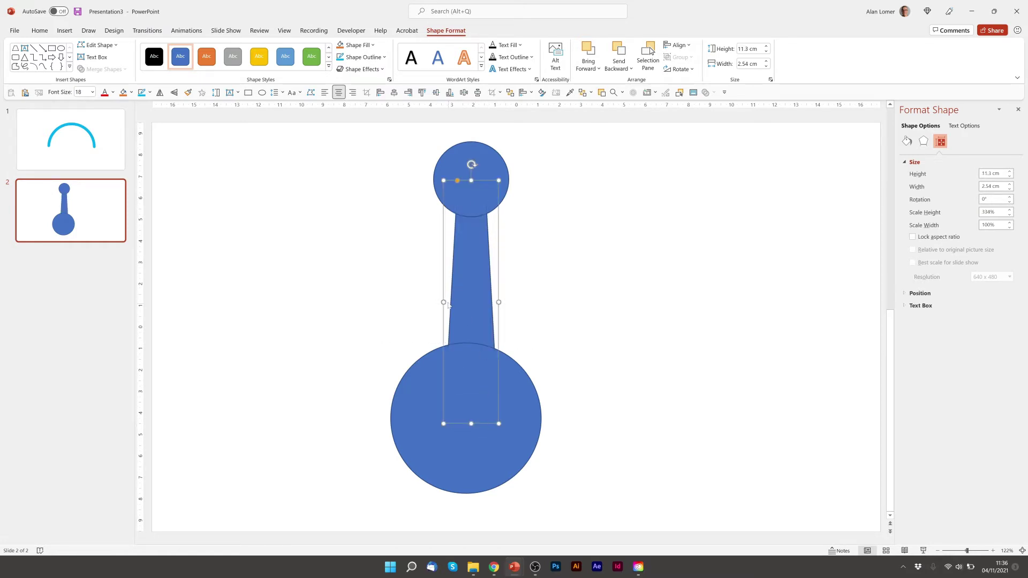
drag(445, 302, 390, 302)
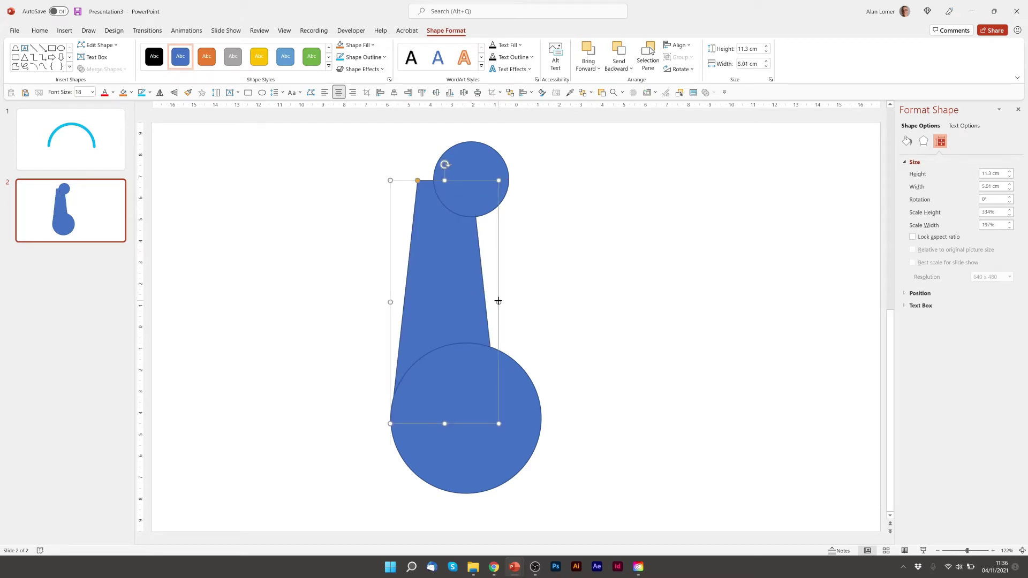
drag(499, 302, 542, 302)
Select both circles and the trapezoid and align them to the horizontal centre.
click(472, 160)
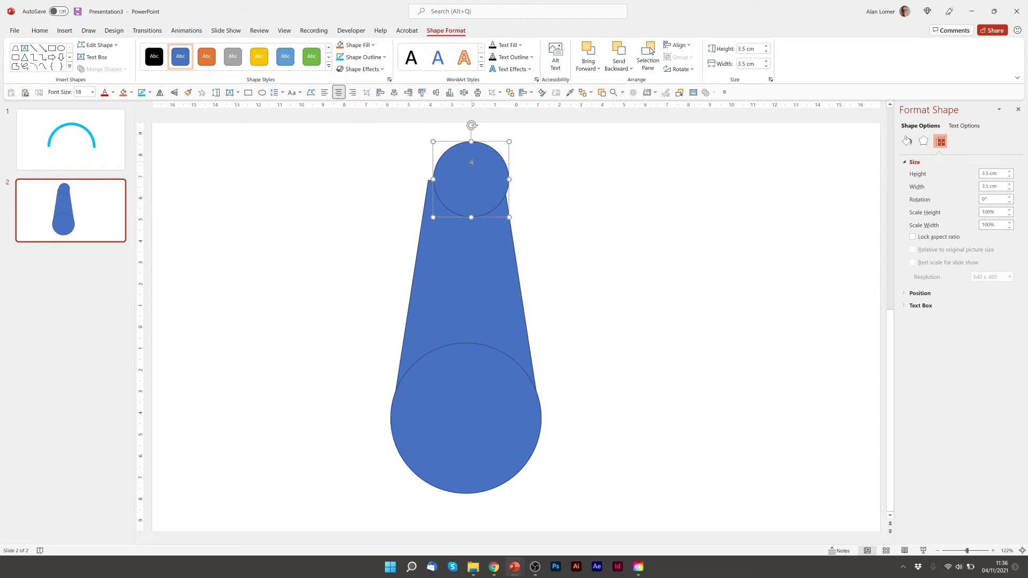
shift+click(470, 401)
shift+click(473, 447)
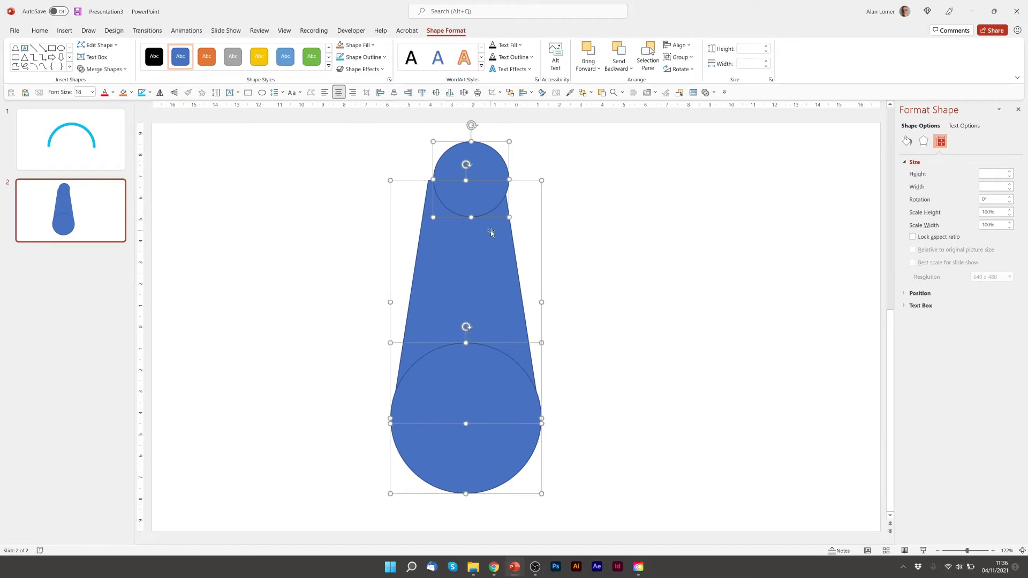
click(394, 92)
click(303, 226)
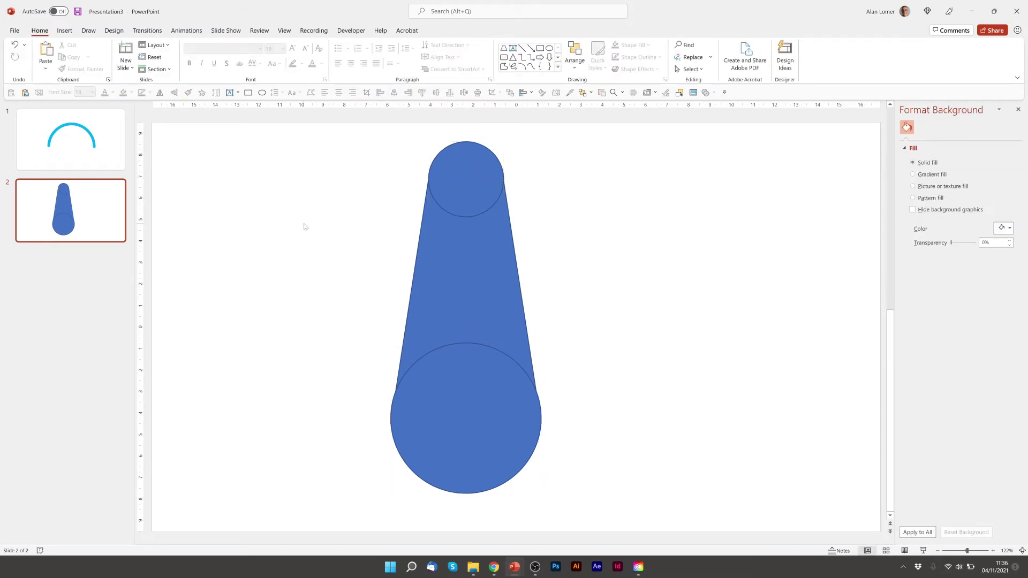
Nudge the top and bottom circles into line with the tapered body.
click(467, 173)
click(378, 200)
drag(468, 192, 466, 192)
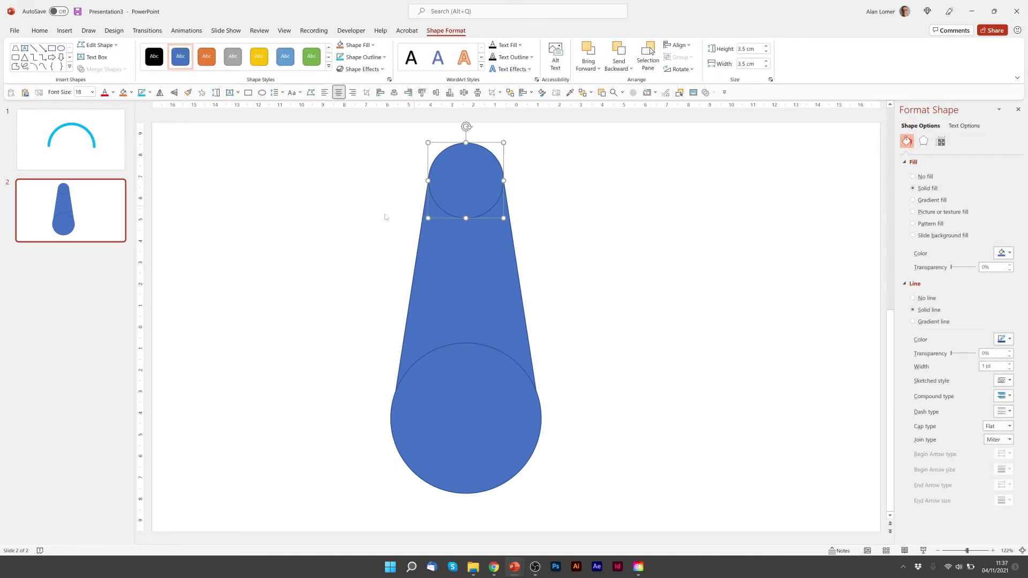
mouse_move(467, 394)
mouse_down()
mouse_move(468, 413)
mouse_move(471, 404)
mouse_up()
click(314, 321)
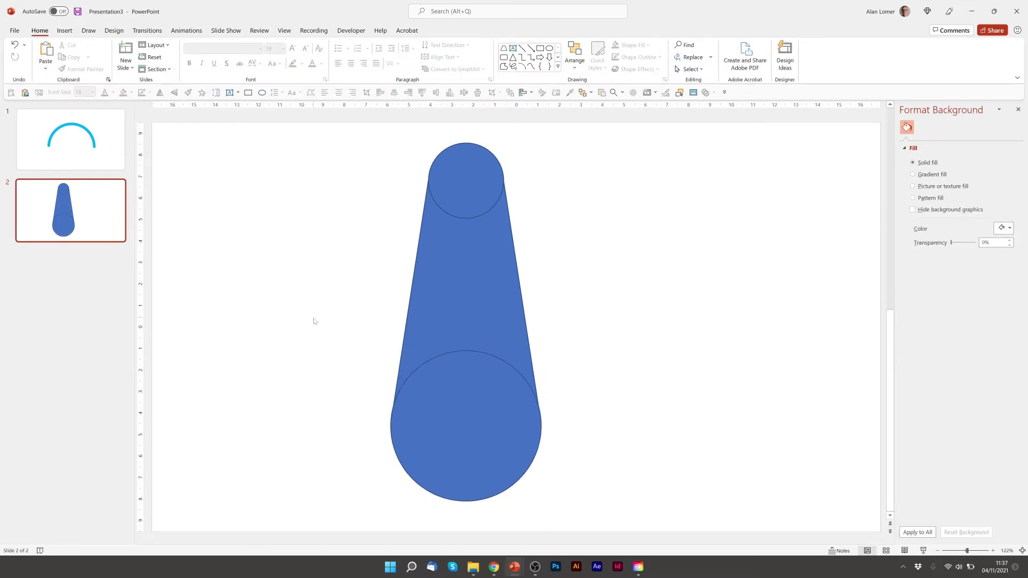
Marquee-select all three pieces and open Merge Shapes on the Shape Format tab.
drag(347, 519, 597, 136)
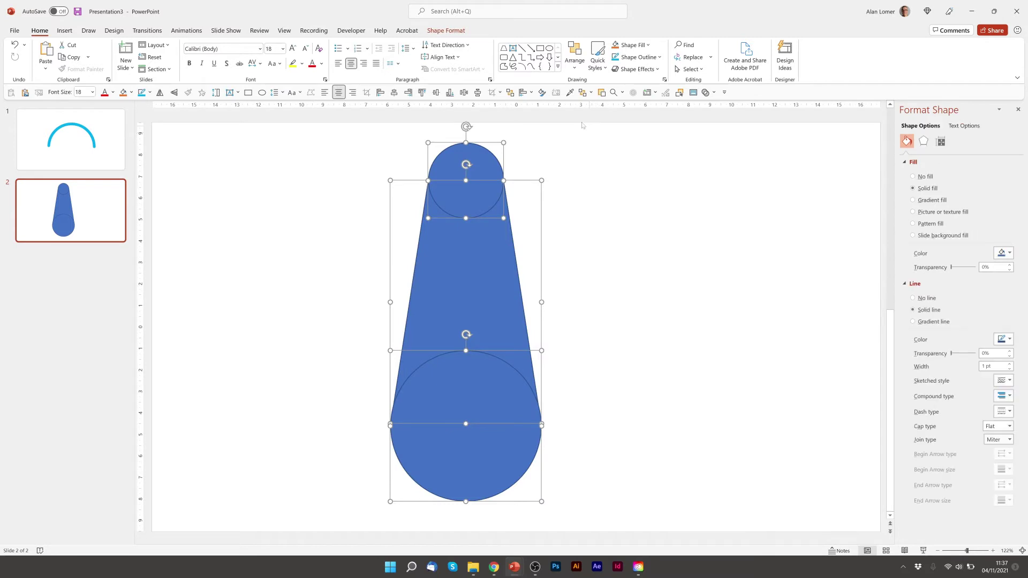
click(444, 31)
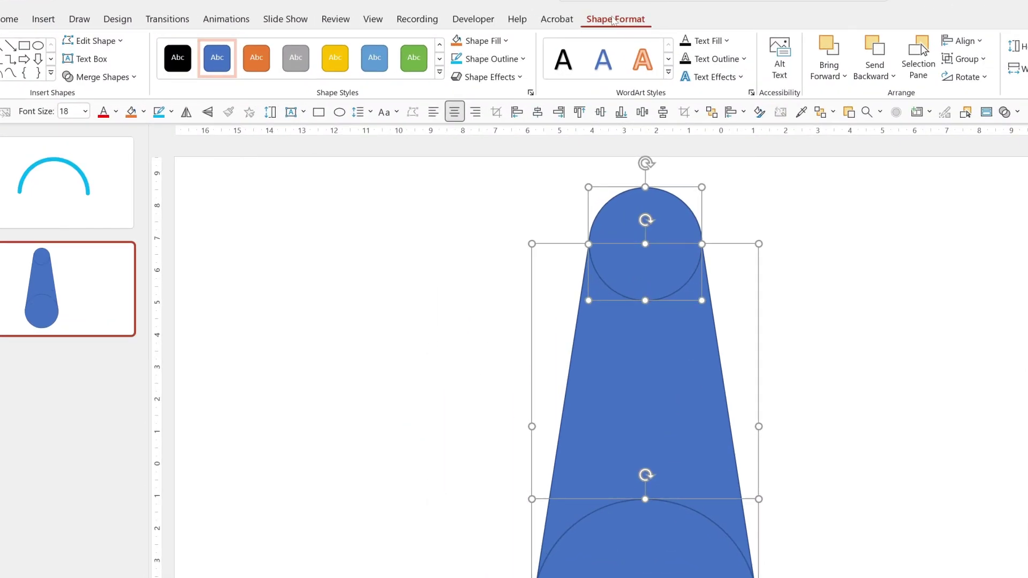
click(137, 79)
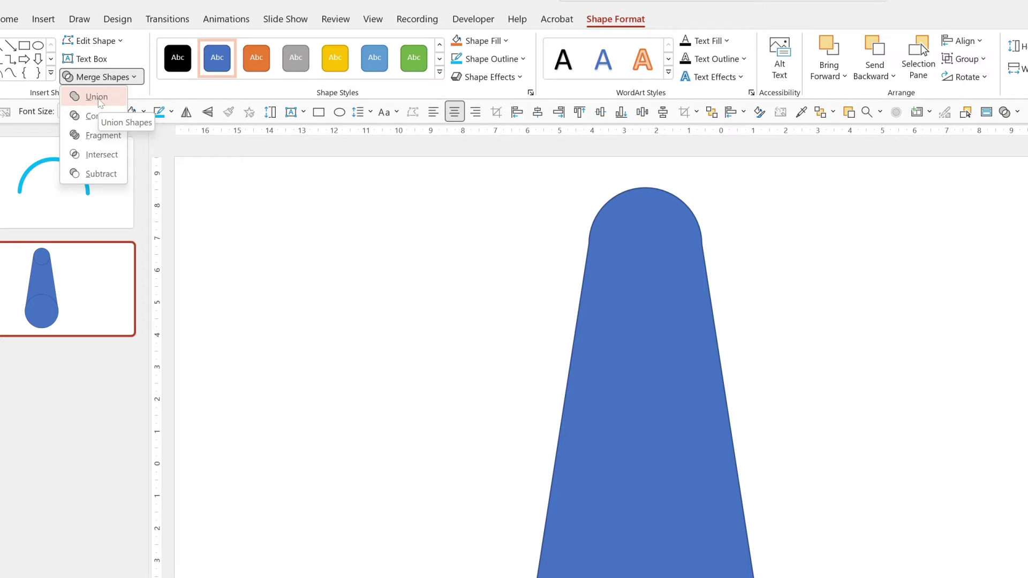
Union the pieces into one needle with light blue fill and no outline.
click(98, 97)
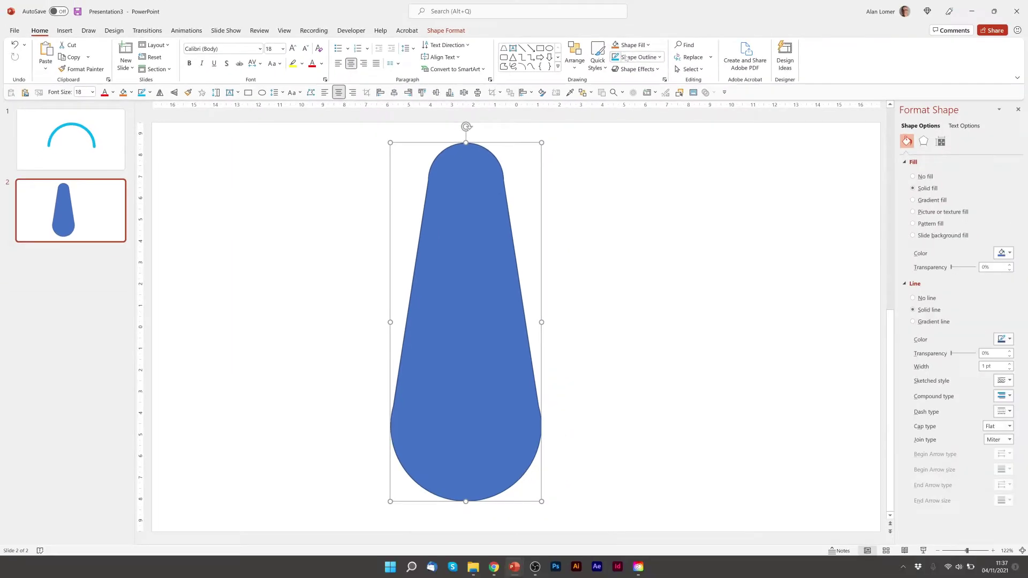
click(631, 45)
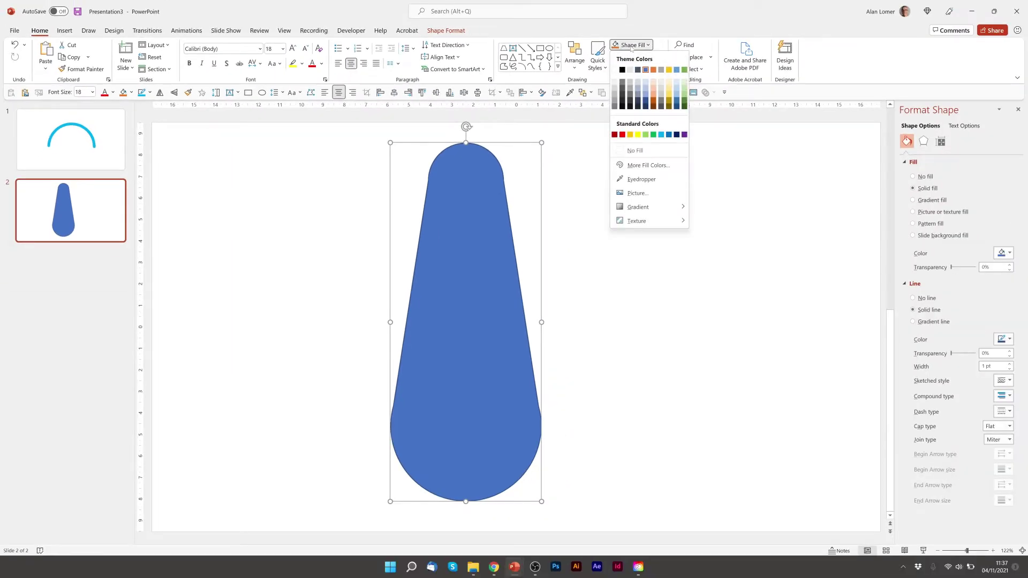
click(661, 134)
click(638, 56)
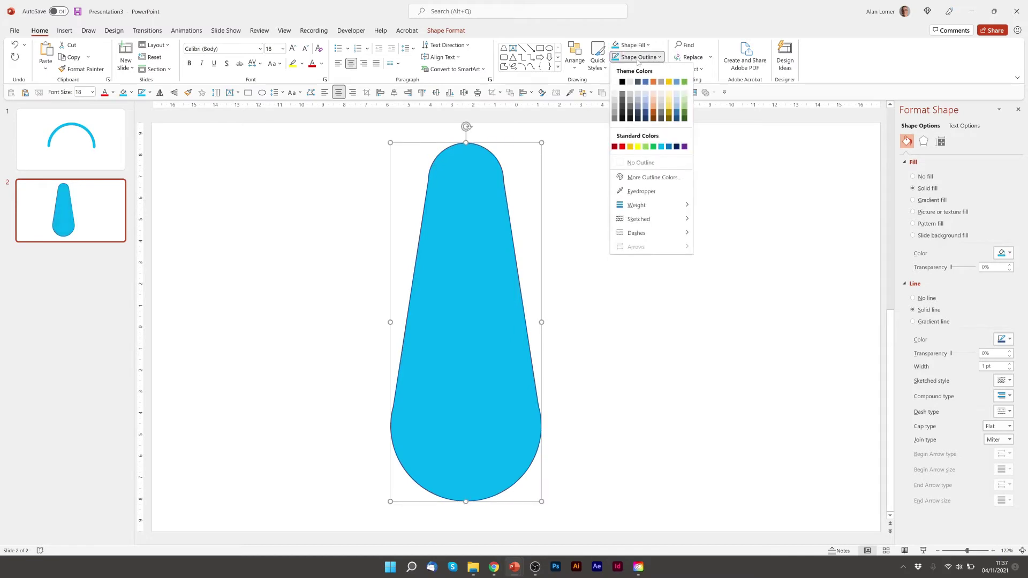
click(640, 162)
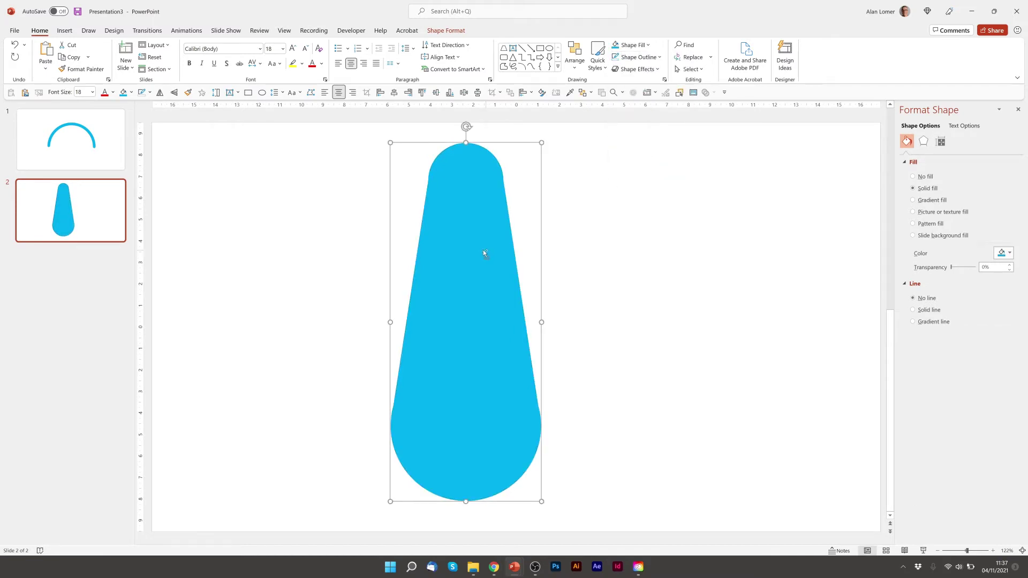
Copy the needle onto slide 1, shrink it, and centre it beneath the arc.
key(ctrl+c)
click(82, 139)
key(ctrl+v)
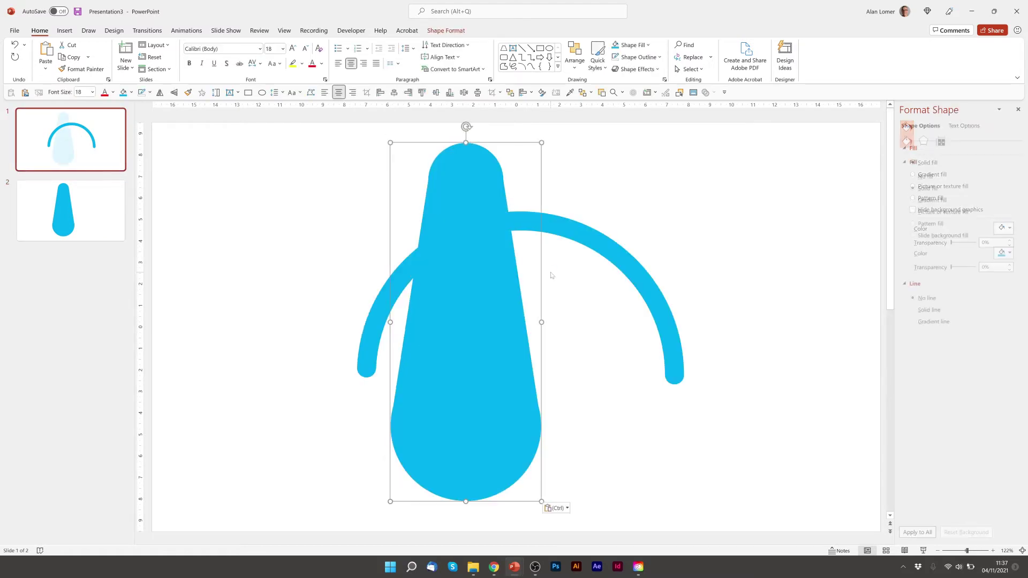
drag(541, 143, 424, 370)
drag(441, 434, 523, 332)
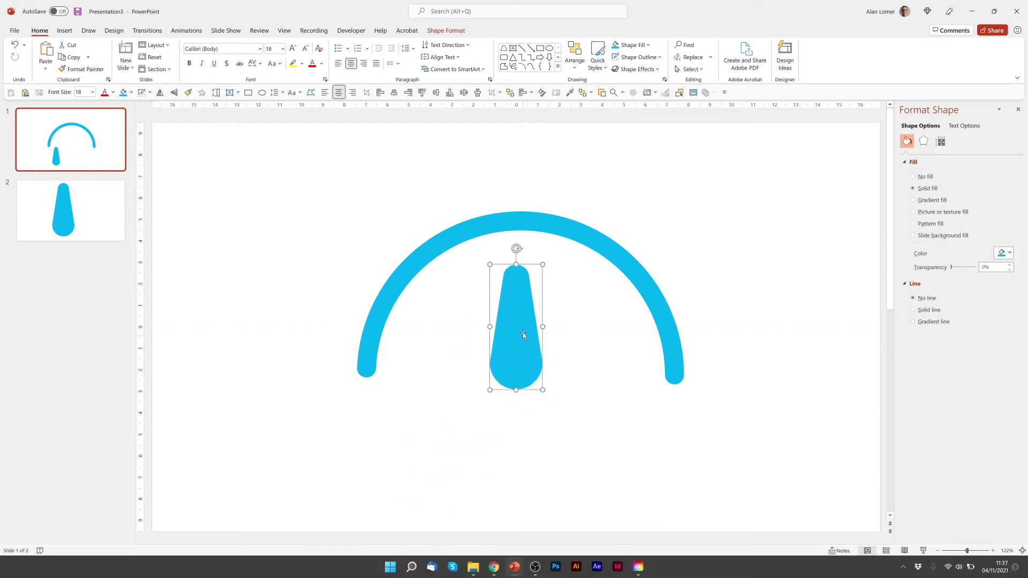
Hide the slide thumbnail pane to enlarge the slide, then reselect the needle.
click(451, 237)
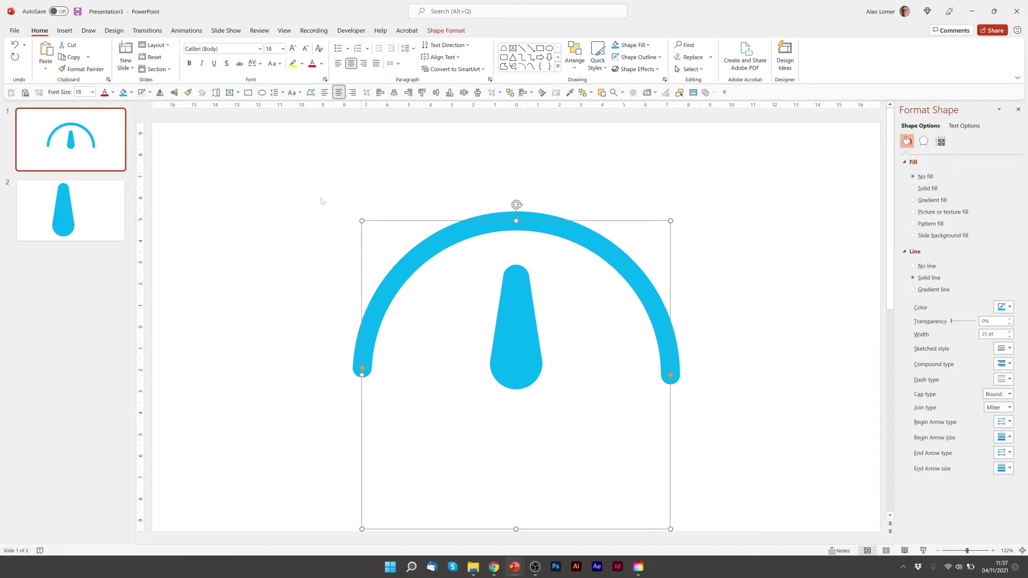
click(276, 214)
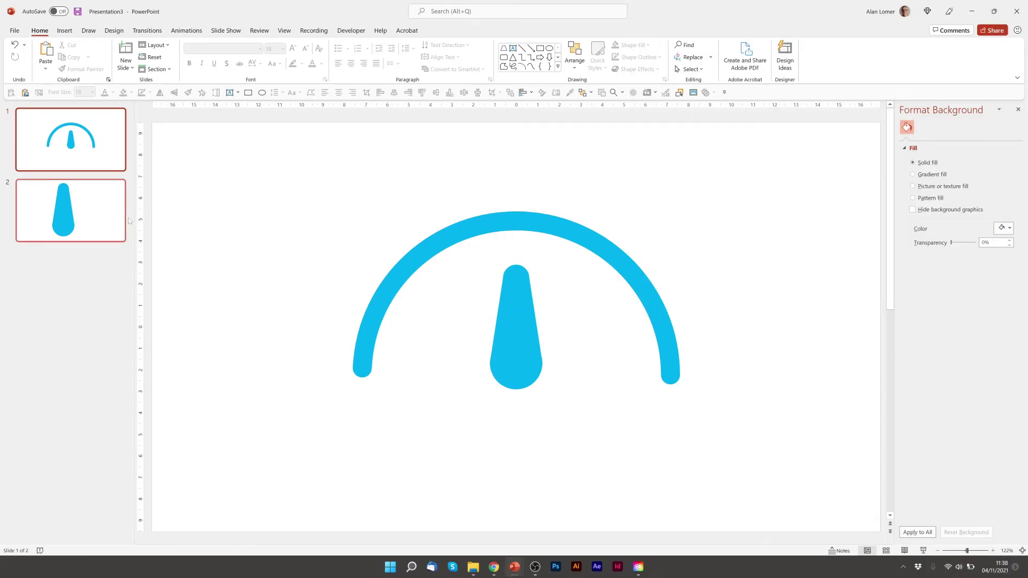
drag(131, 221, 11, 223)
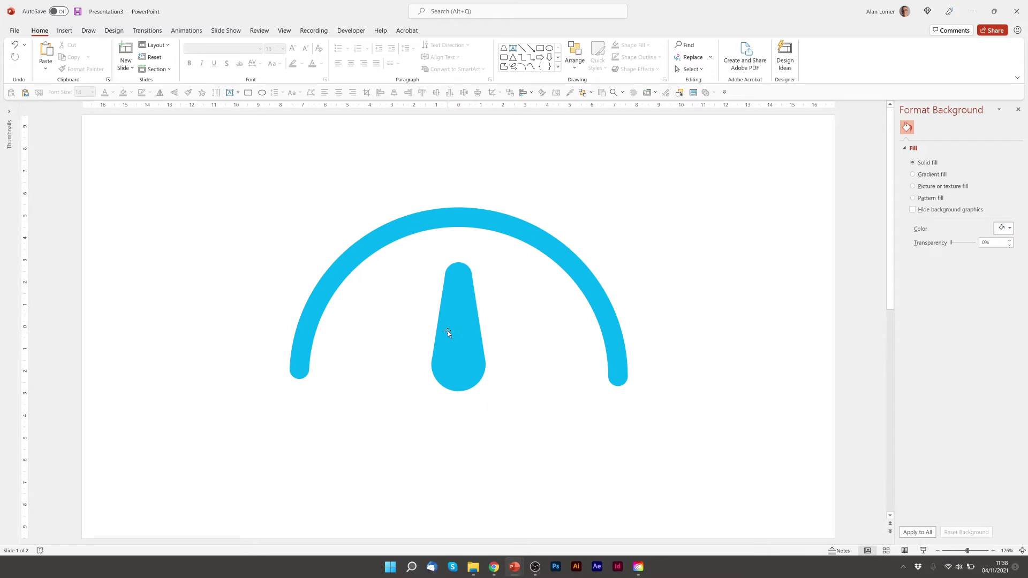
click(448, 331)
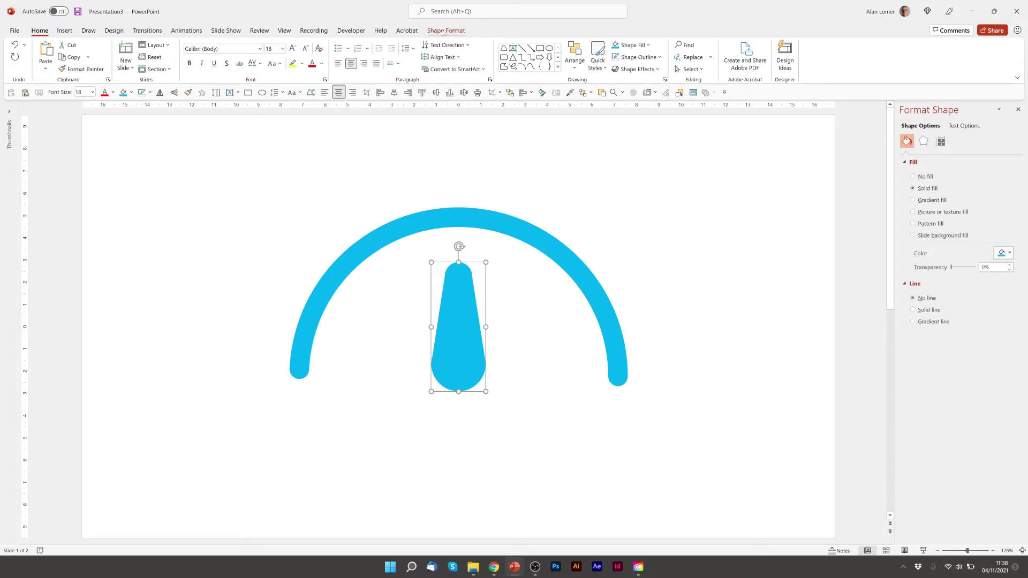
Apply the Spin animation to the needle on slide 1.
click(185, 30)
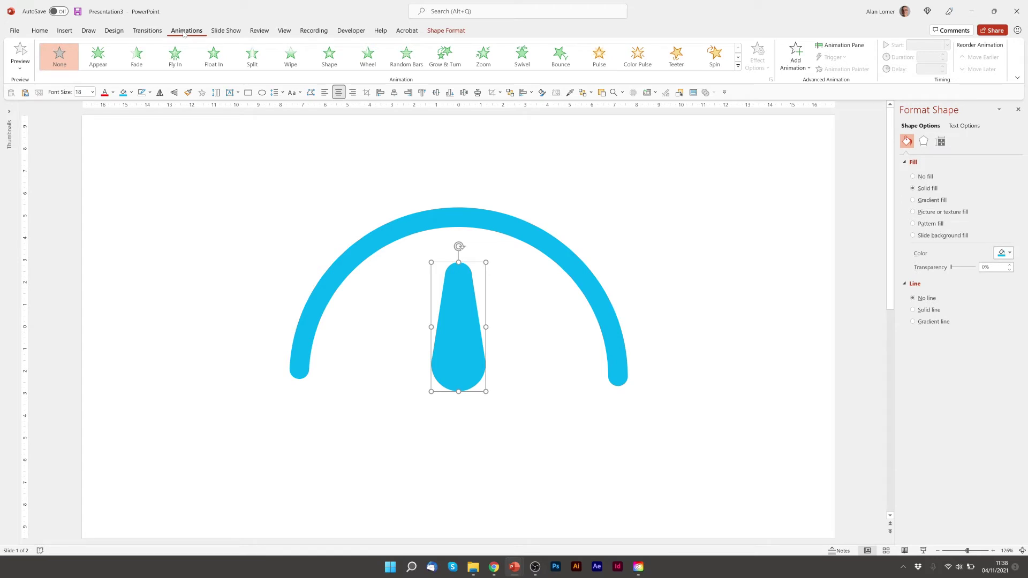
click(715, 56)
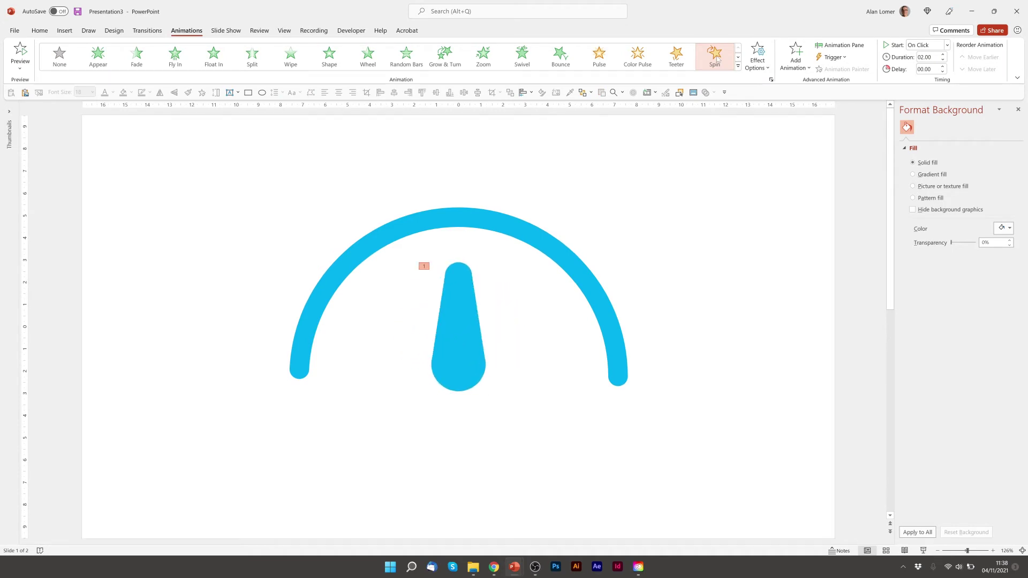
click(459, 145)
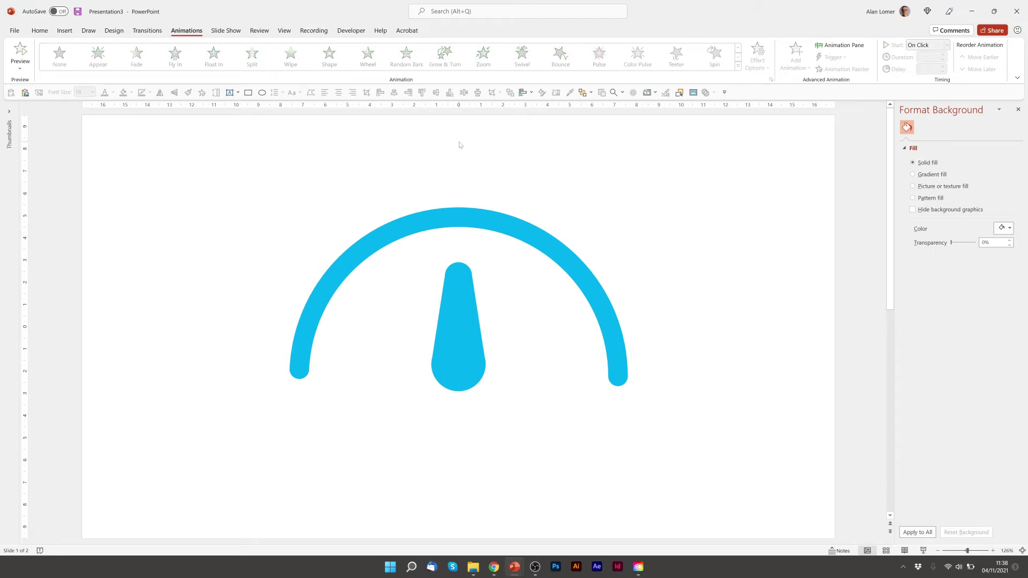
click(451, 299)
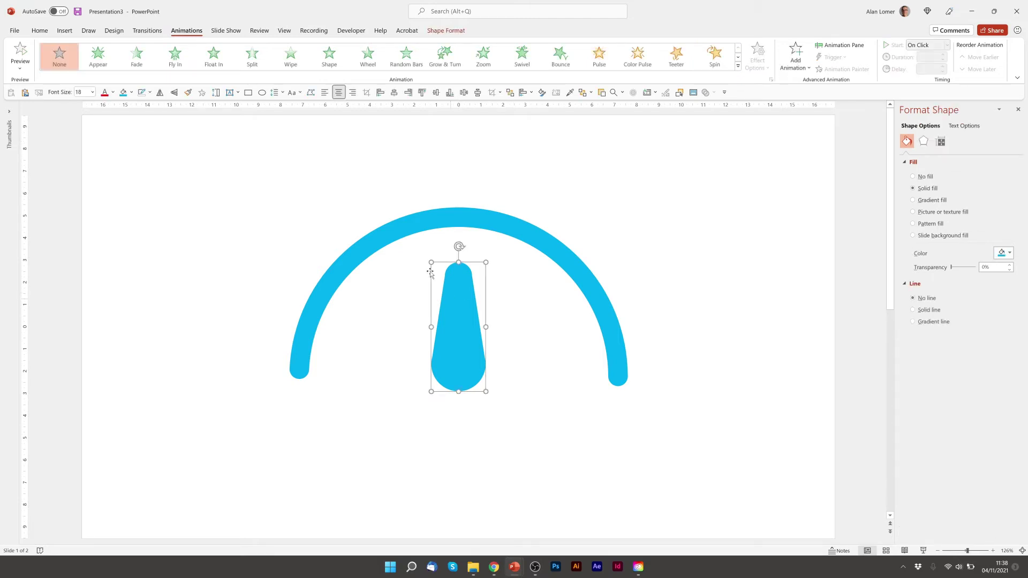
click(39, 30)
Draw a circle over the arc, fill it light grey, and remove its outline.
click(550, 48)
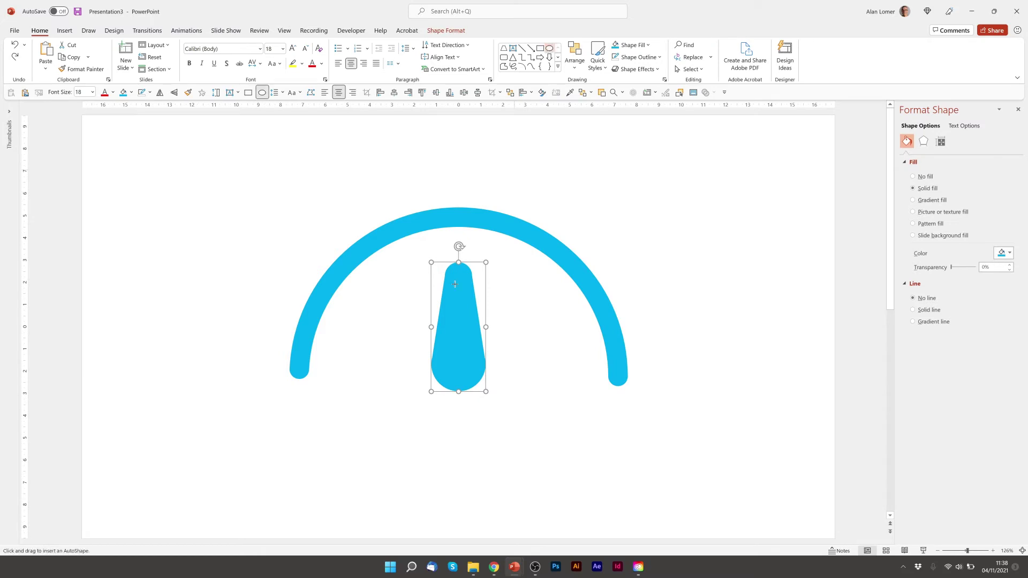
drag(367, 349, 554, 536)
drag(486, 444, 484, 340)
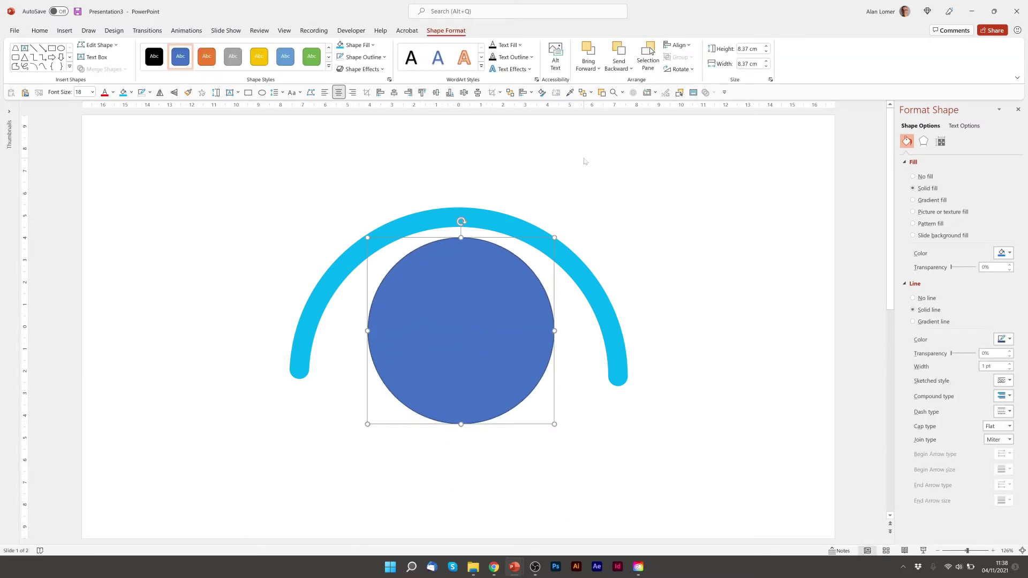
click(40, 30)
click(632, 45)
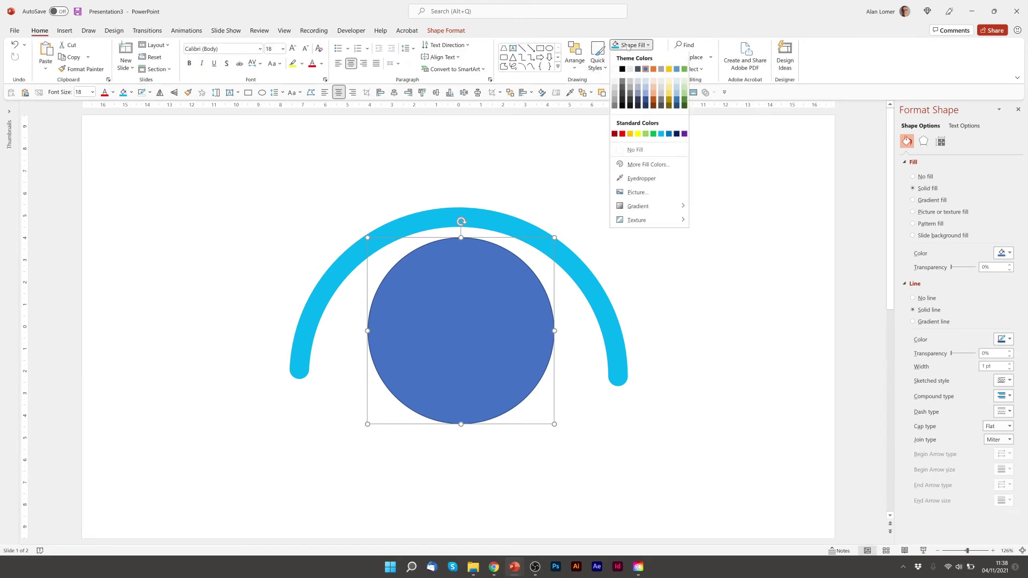
click(615, 88)
click(639, 57)
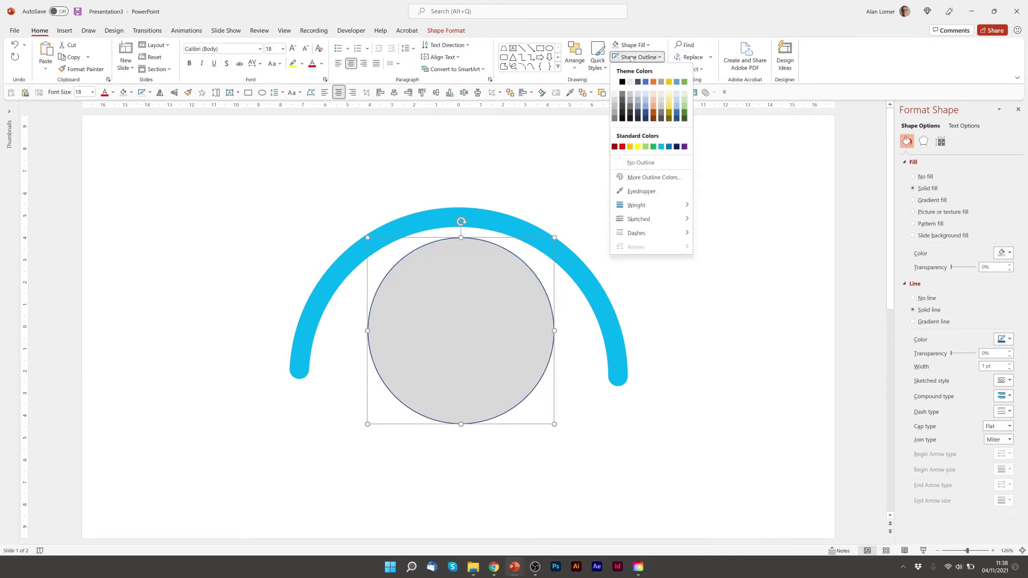
click(637, 162)
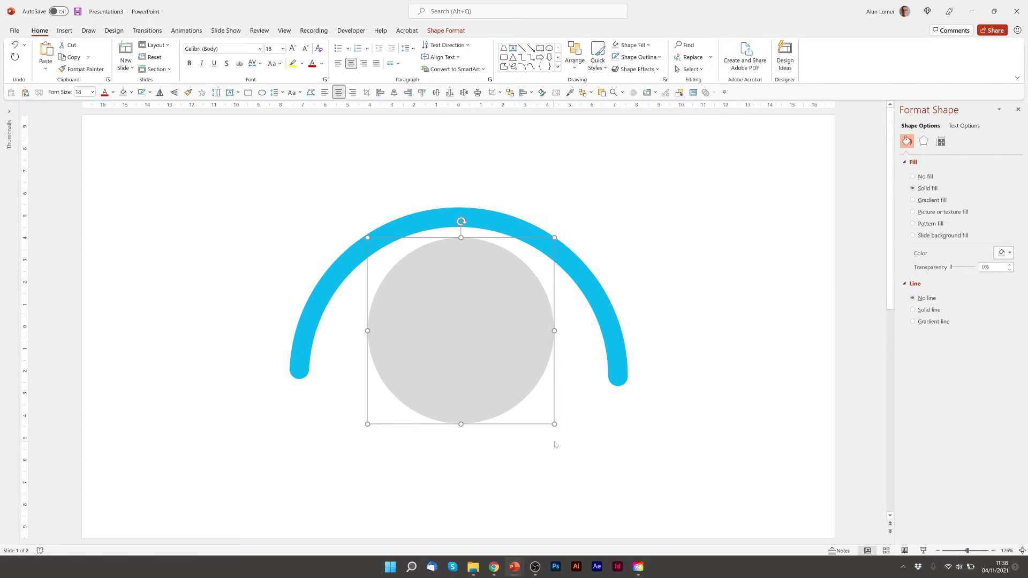
Enlarge and centre the grey circle under the arc, then send it to back.
drag(554, 425, 637, 512)
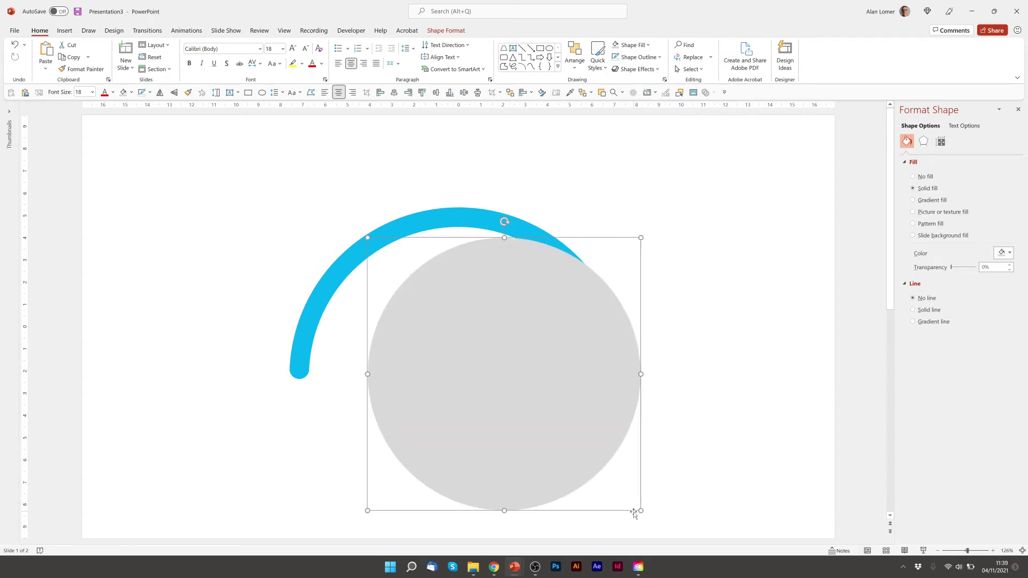
drag(562, 364, 526, 360)
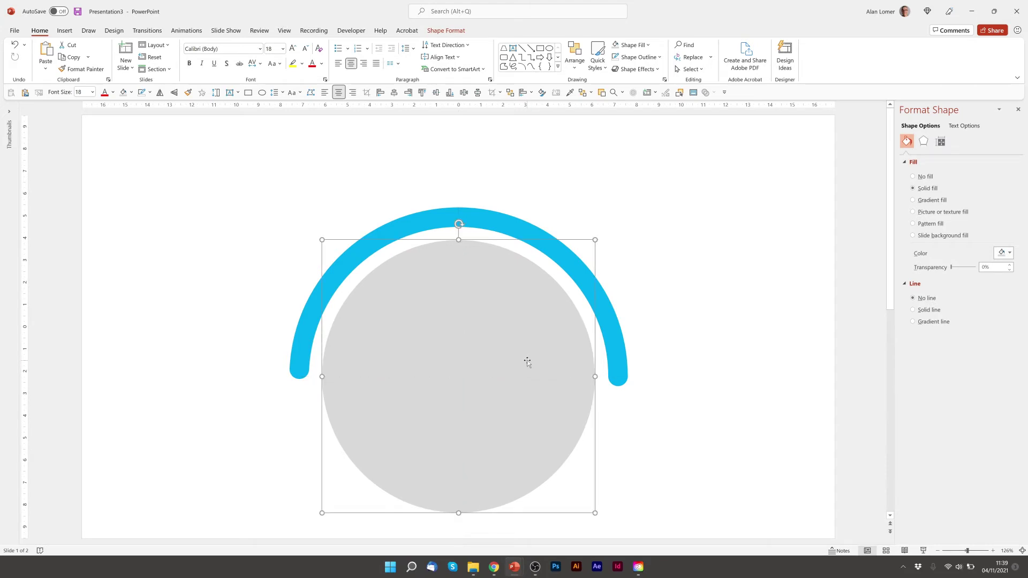
right_click(439, 270)
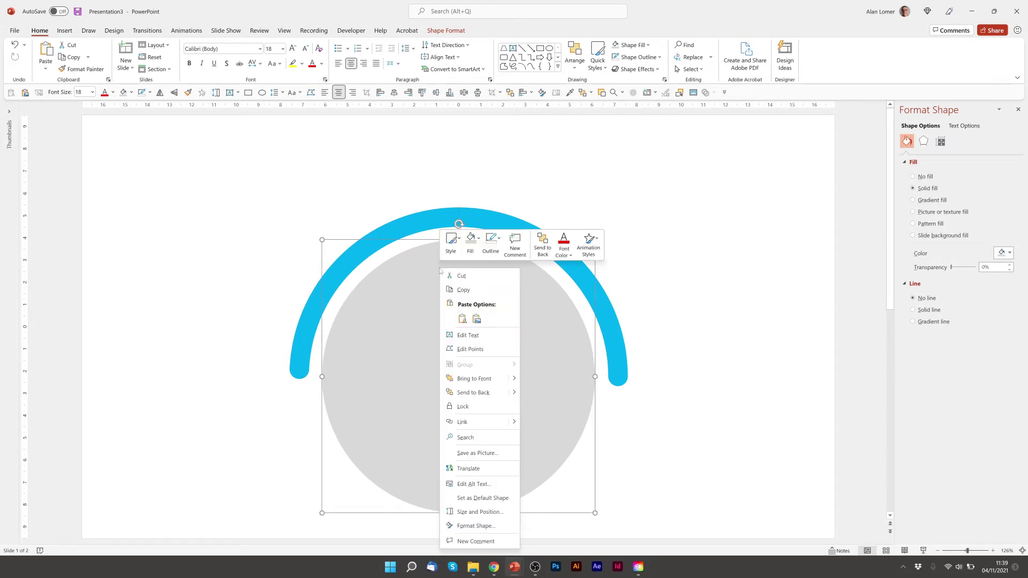
click(481, 398)
click(256, 408)
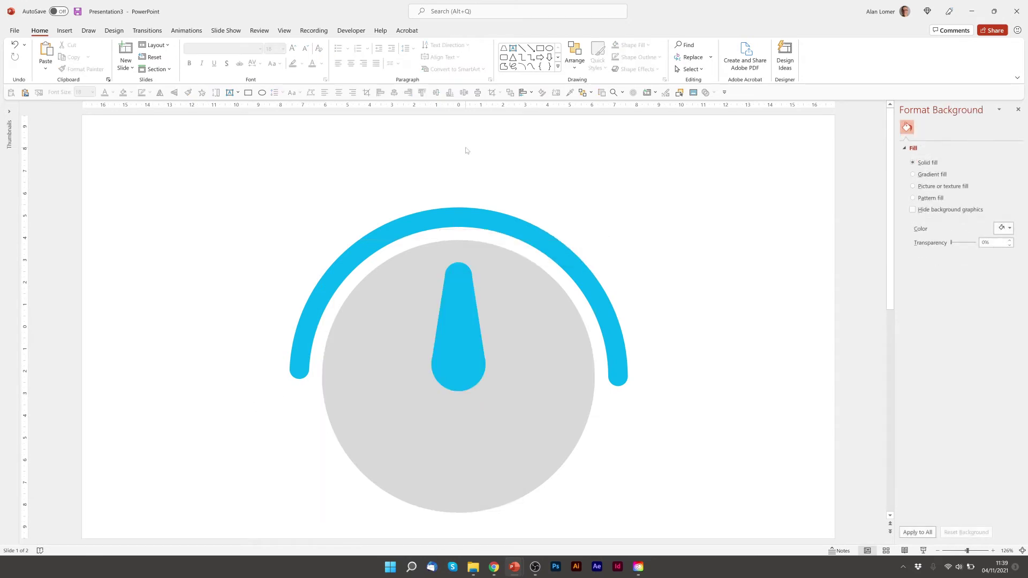
Draw a small helper circle and align it centre and middle on the grey dial.
click(549, 48)
drag(373, 358, 428, 411)
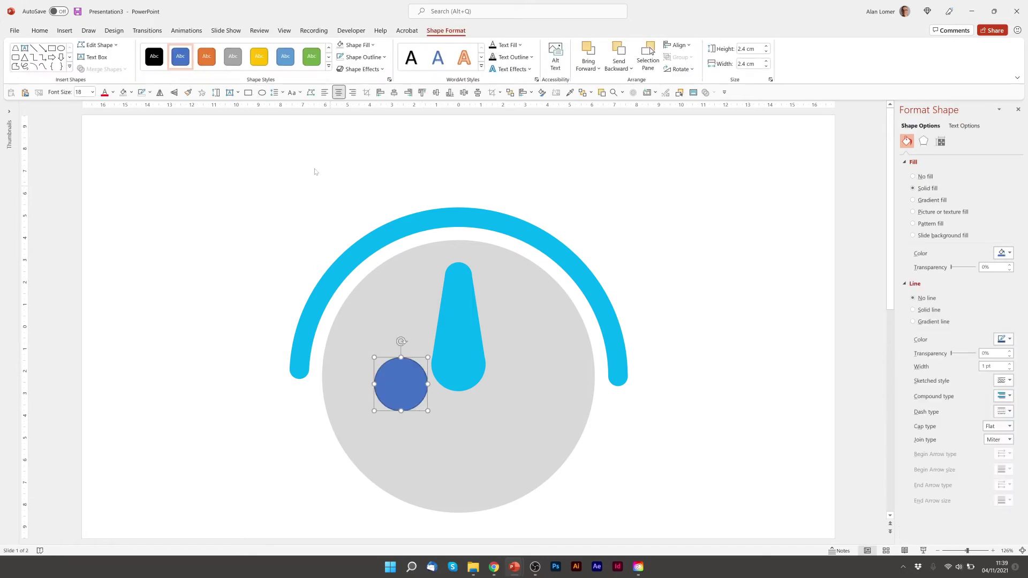
shift+click(392, 291)
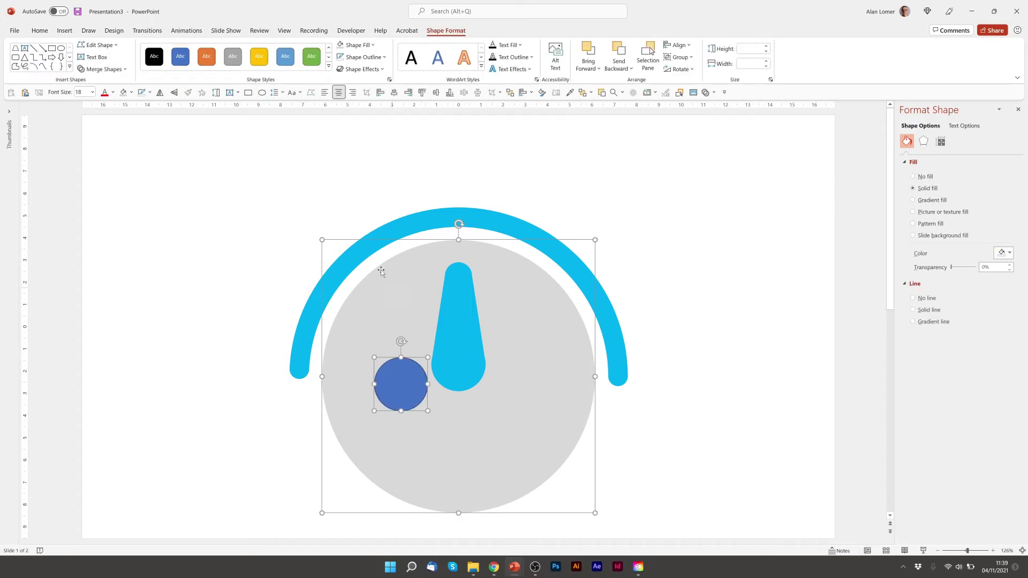
click(397, 94)
click(394, 94)
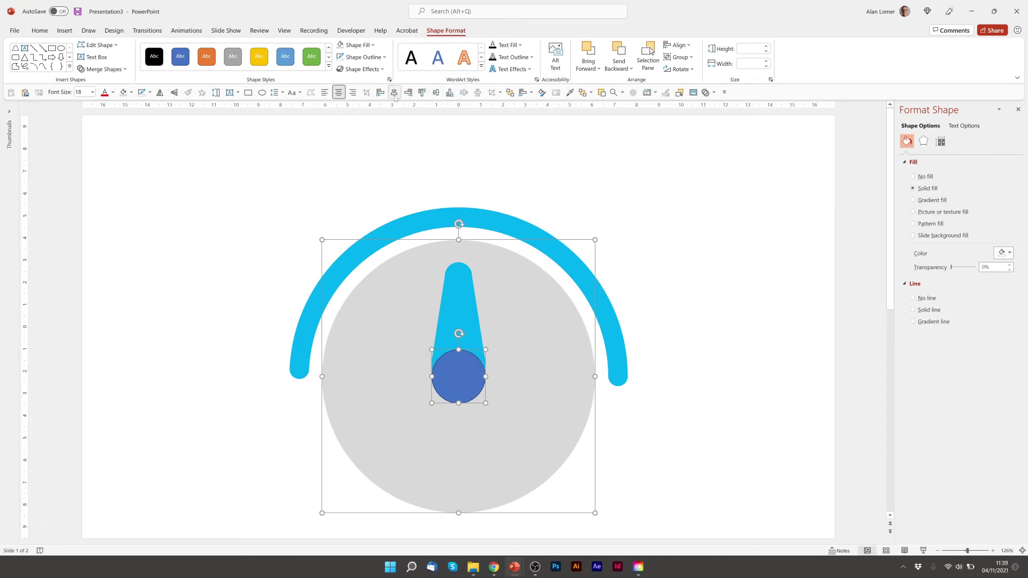
Enlarge the helper circle, bring the needle to front, and lower it onto the circle's centre.
click(465, 386)
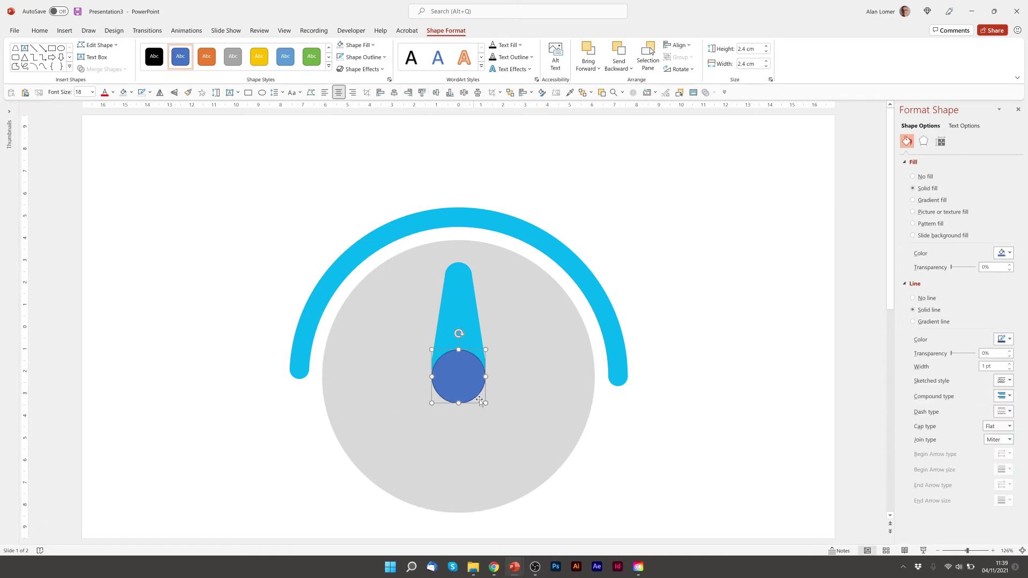
drag(481, 400, 493, 406)
click(463, 304)
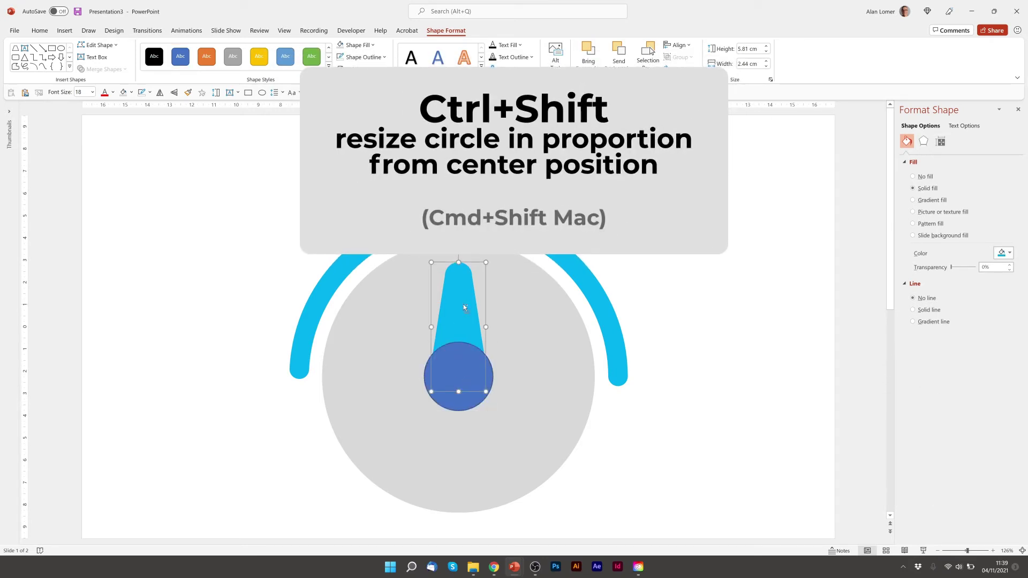
right_click(463, 306)
click(489, 414)
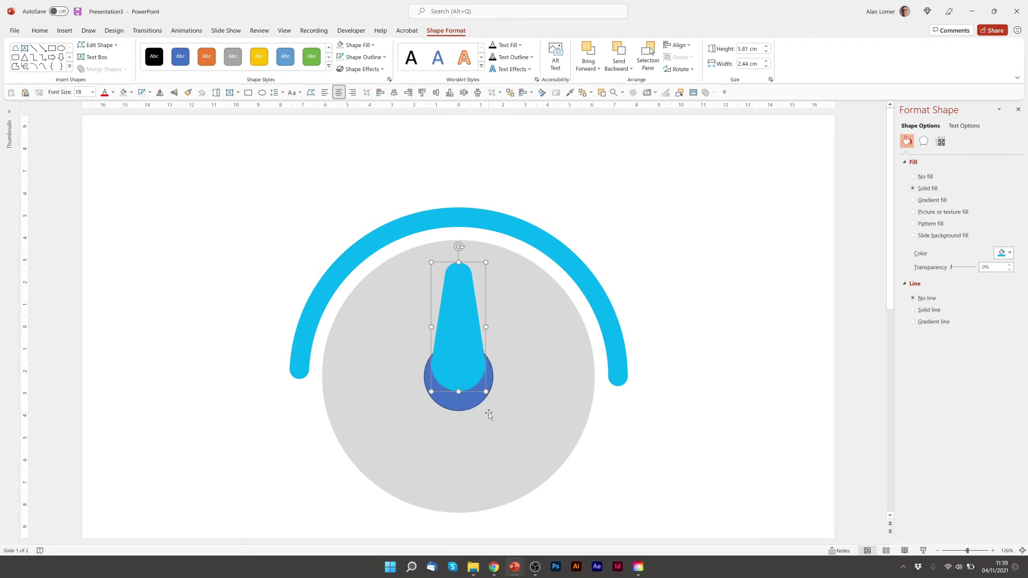
drag(464, 323, 465, 334)
Delete the helper circle and group the needle with the grey circle using Ctrl+G.
click(425, 376)
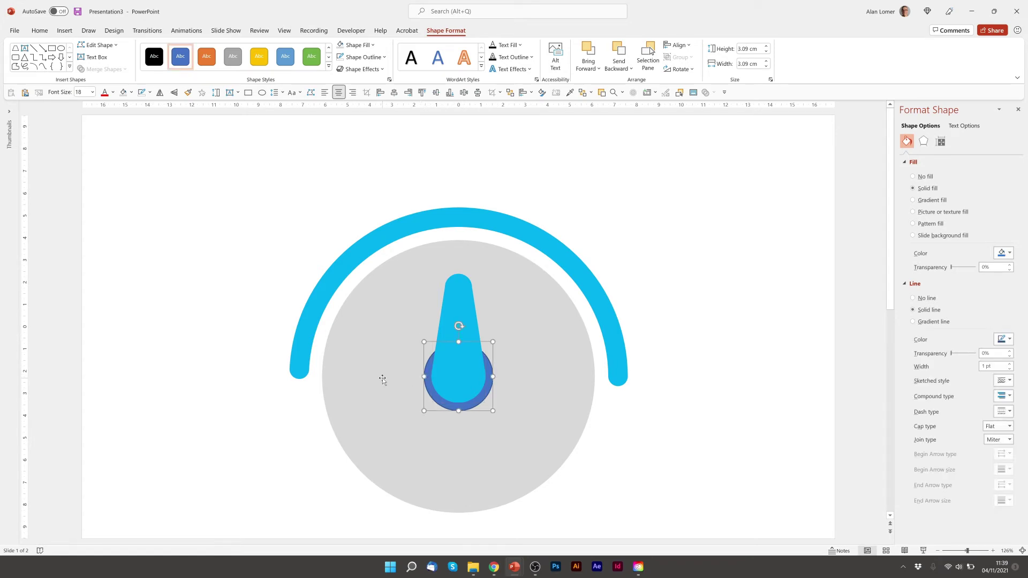
key(Delete)
click(452, 346)
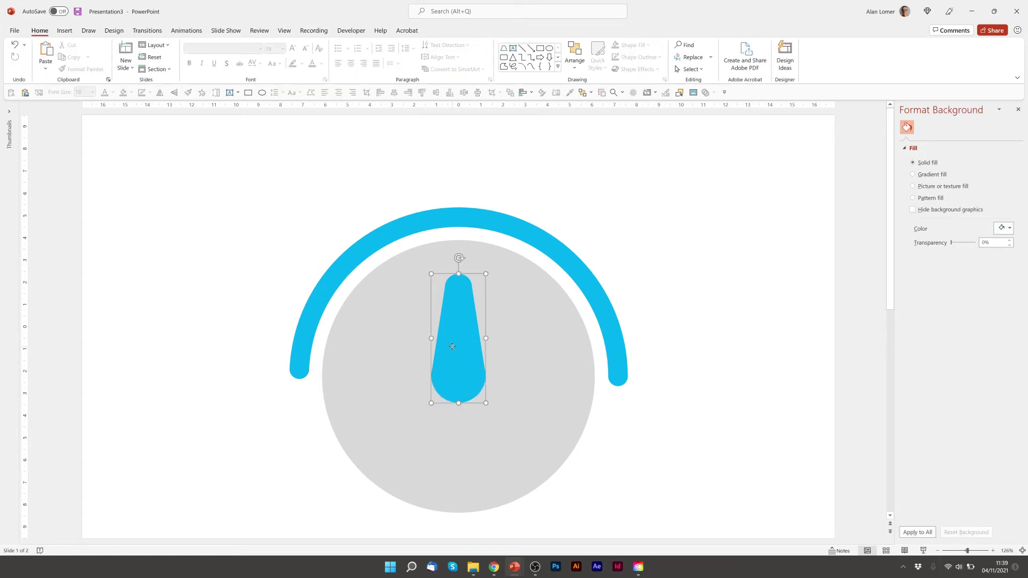
shift+click(393, 352)
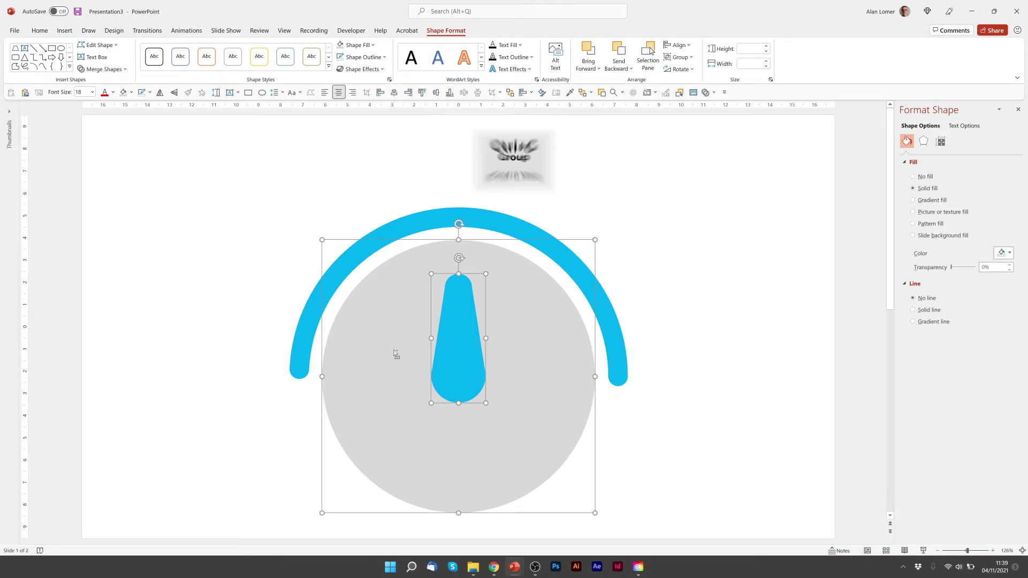
key(ctrl+g)
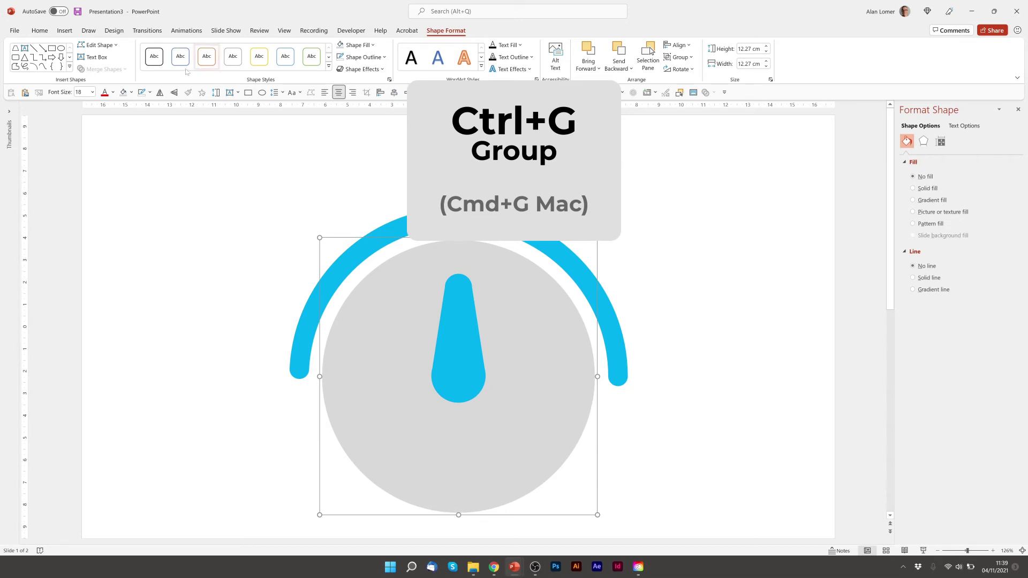
click(40, 32)
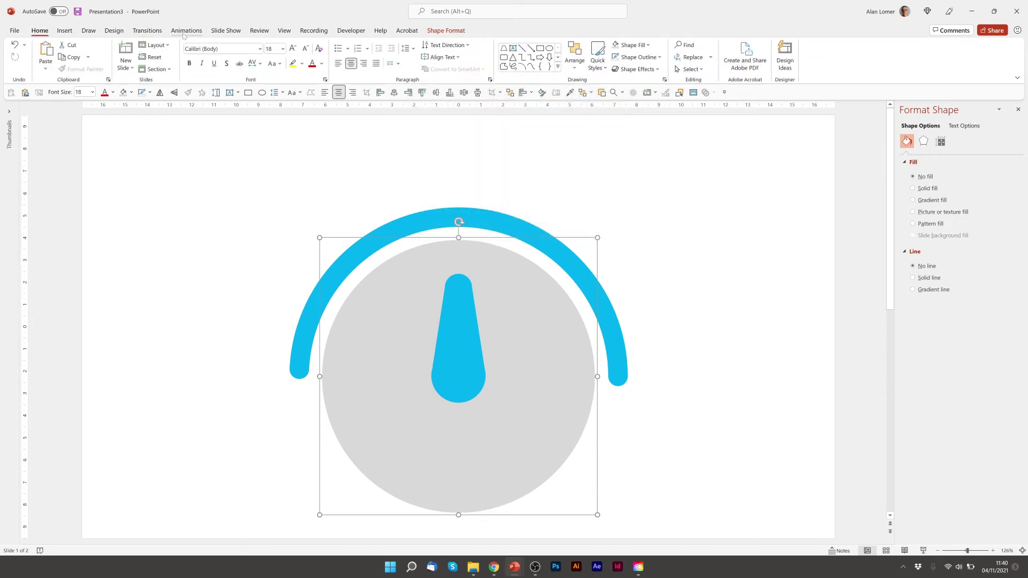
click(185, 33)
Apply Spin to the needle-and-dial group and set the grey circle to No Fill.
click(715, 57)
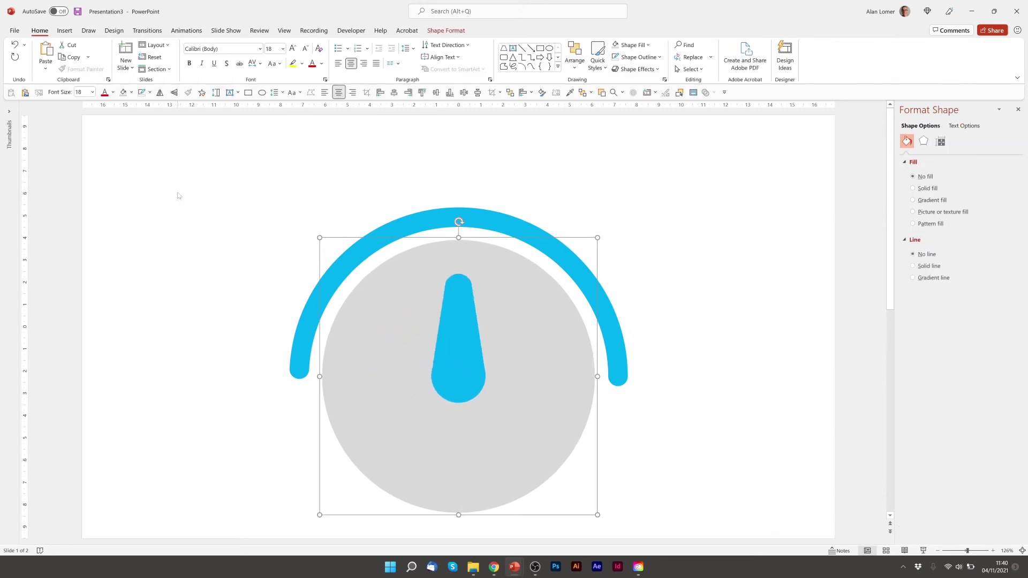
click(406, 275)
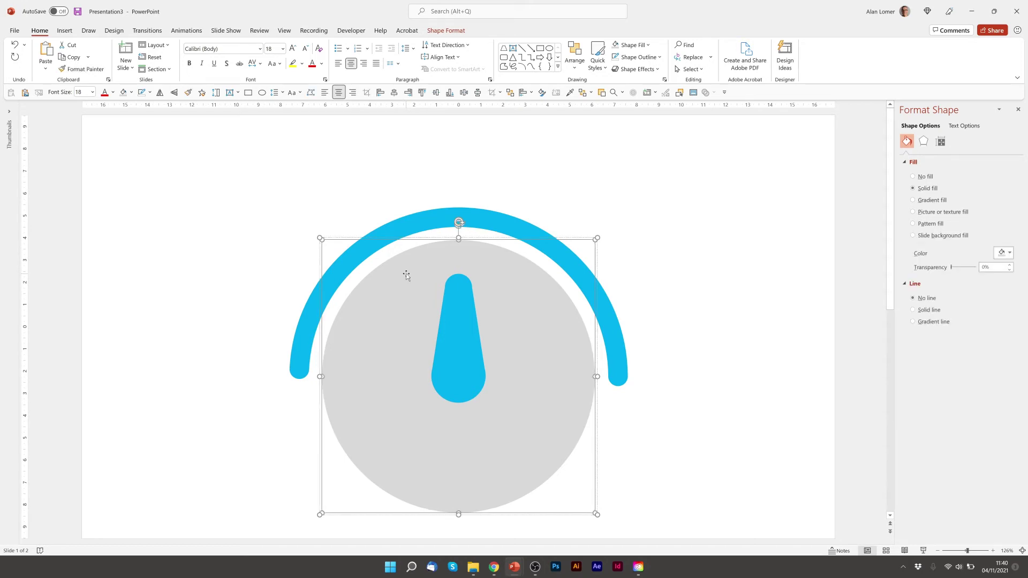
click(634, 45)
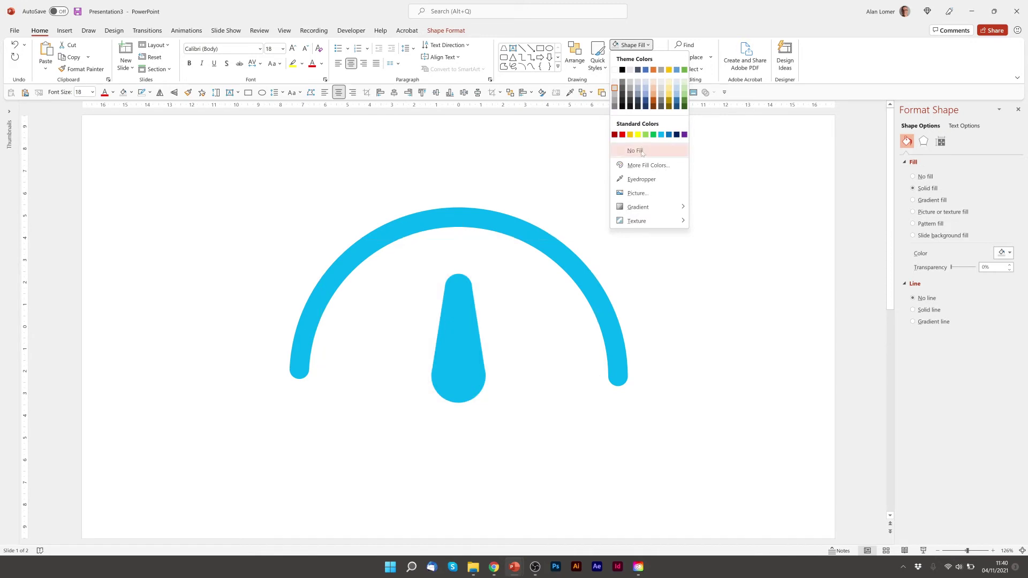
click(643, 152)
click(715, 57)
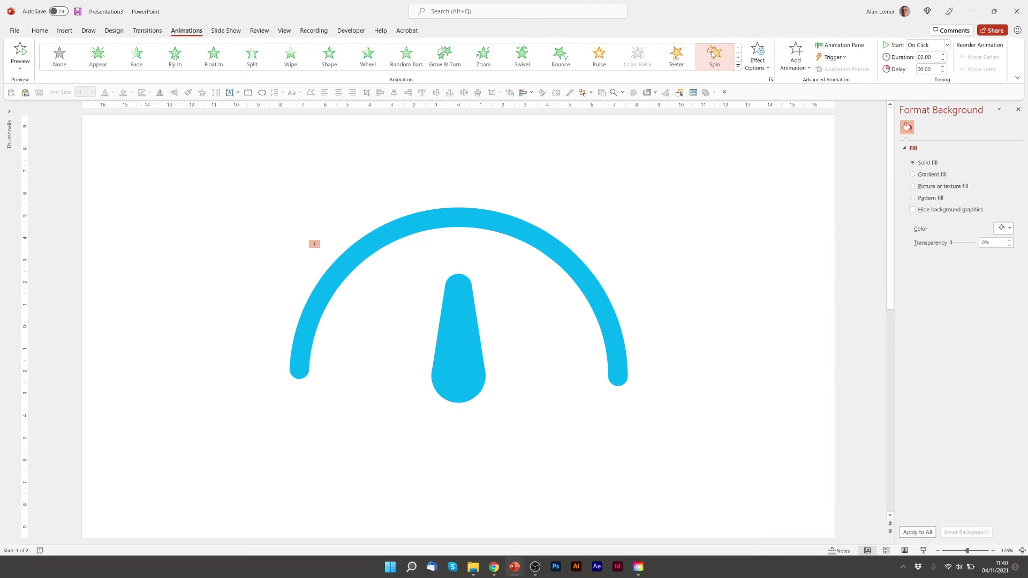
Rotate the needle group to point left and bring up Group 7's Spin effect settings.
drag(459, 221, 302, 344)
click(840, 45)
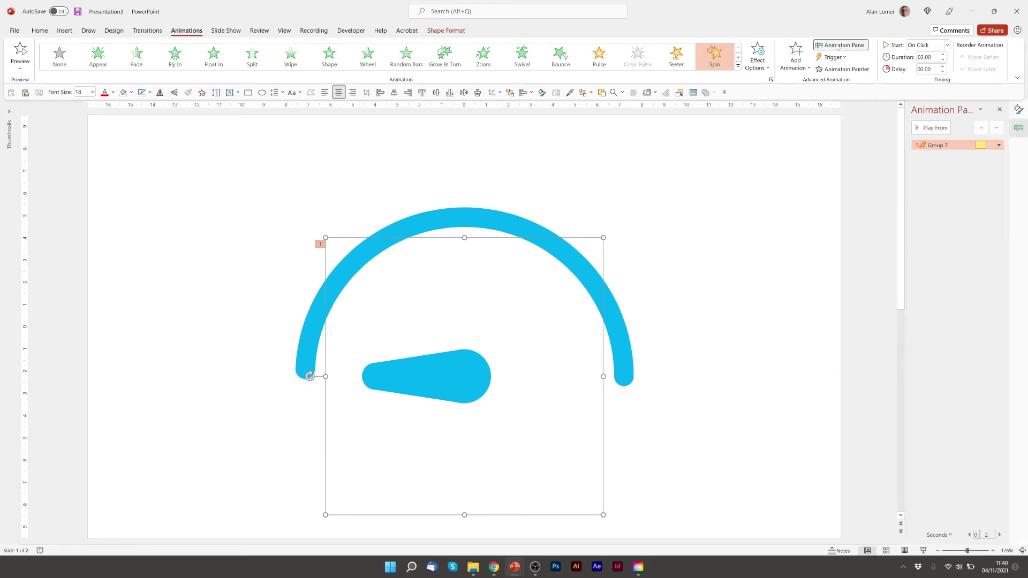
double_click(941, 144)
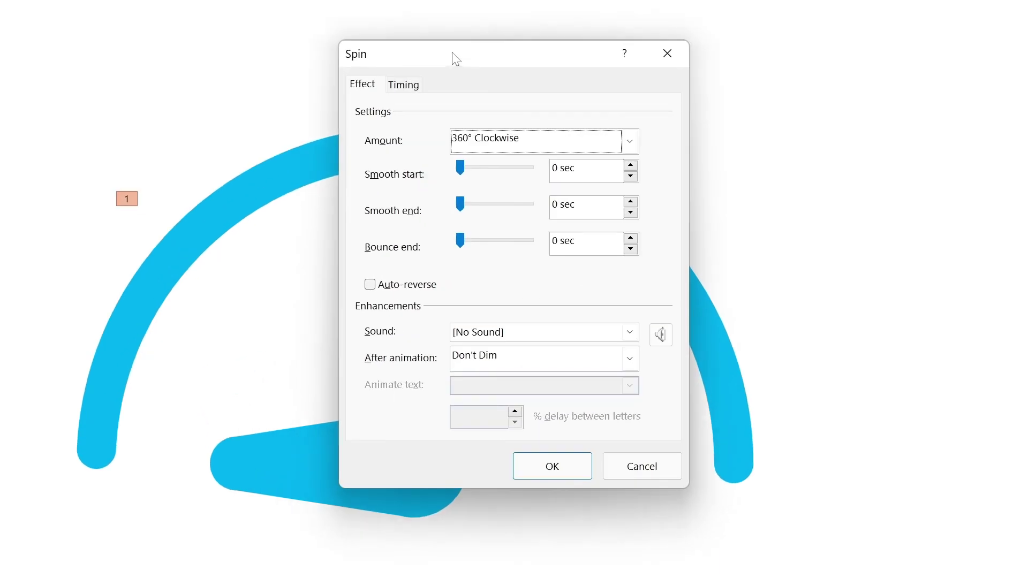
drag(483, 173, 559, 166)
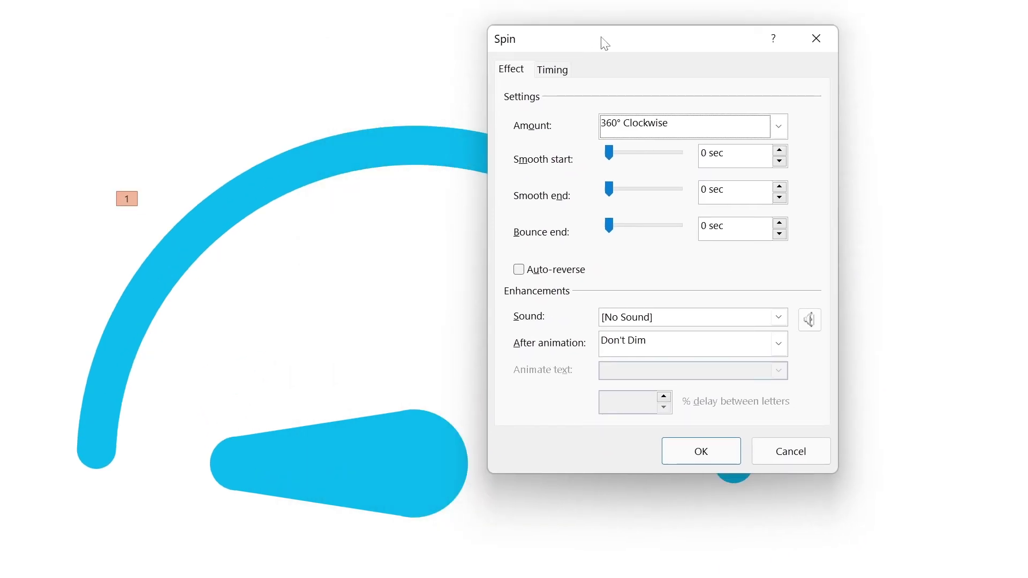
Set the Spin amount to a custom 160° Clockwise, then recheck the setting.
click(645, 128)
click(649, 241)
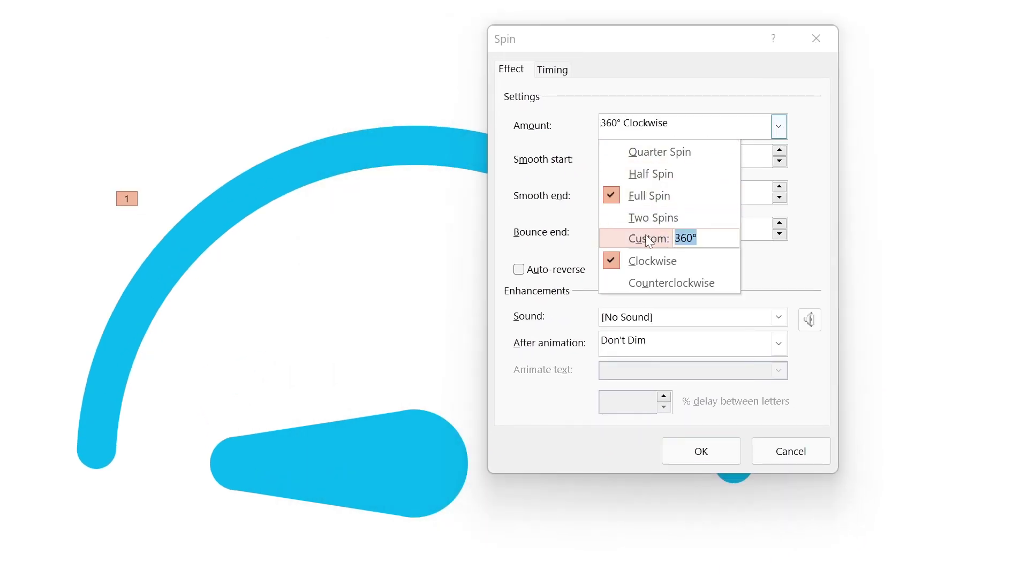
text(160)
key(Return)
click(701, 451)
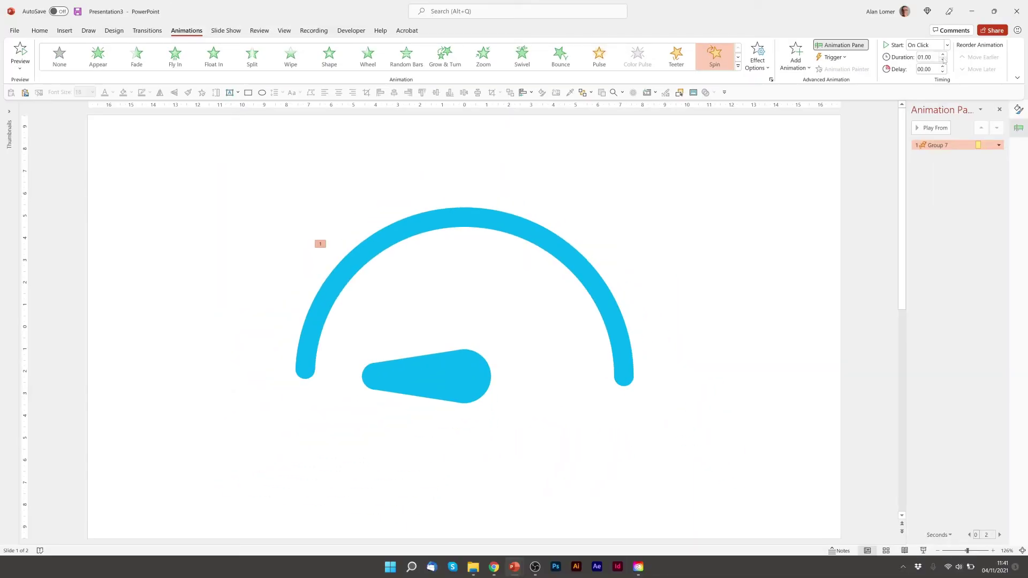
double_click(928, 143)
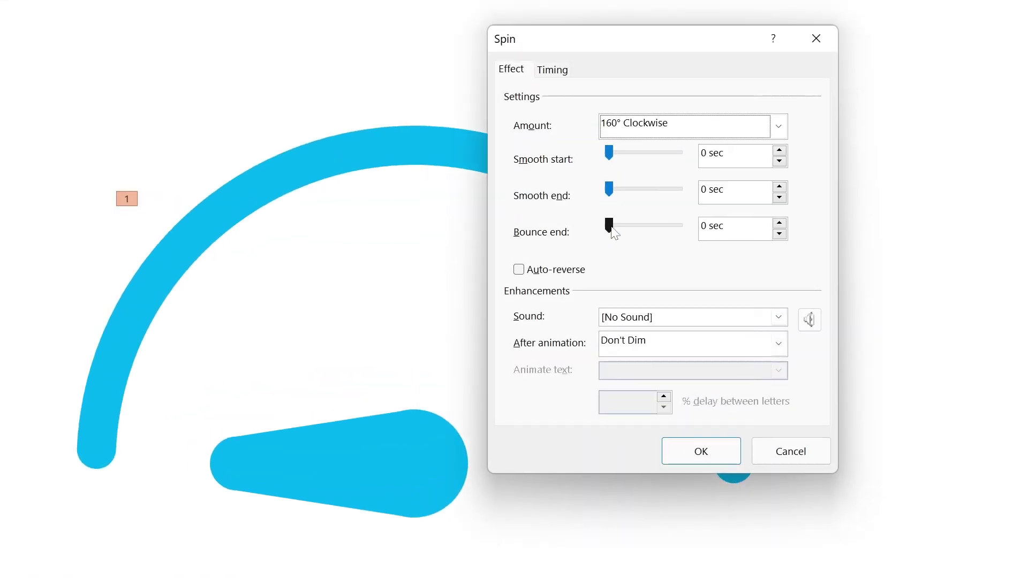